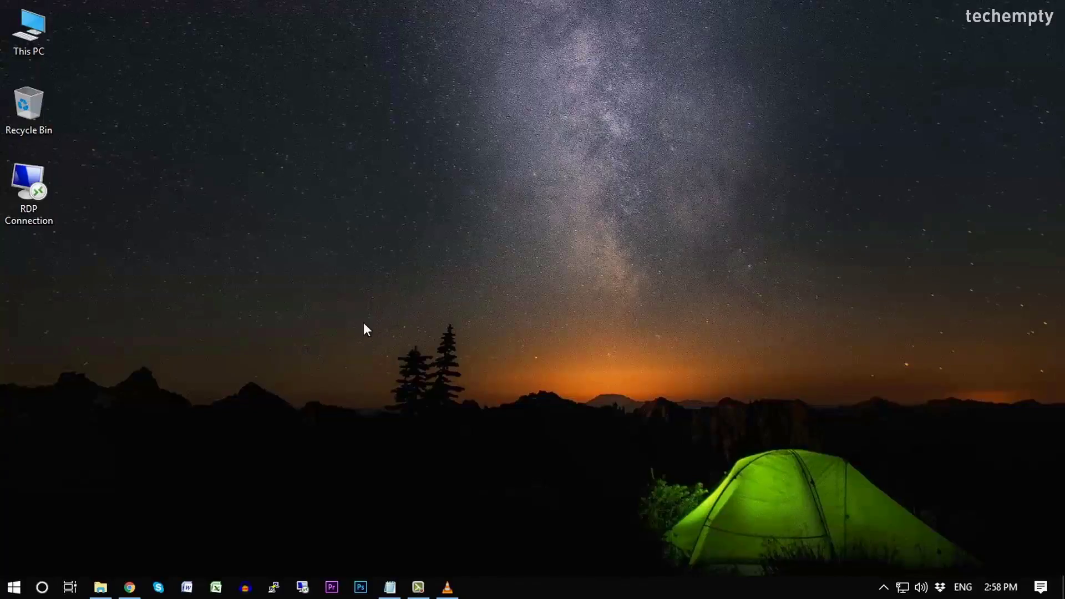
- Connect with the saved RDP Connection and dismiss the CredSSP encryption oracle error
double_click(40, 218)
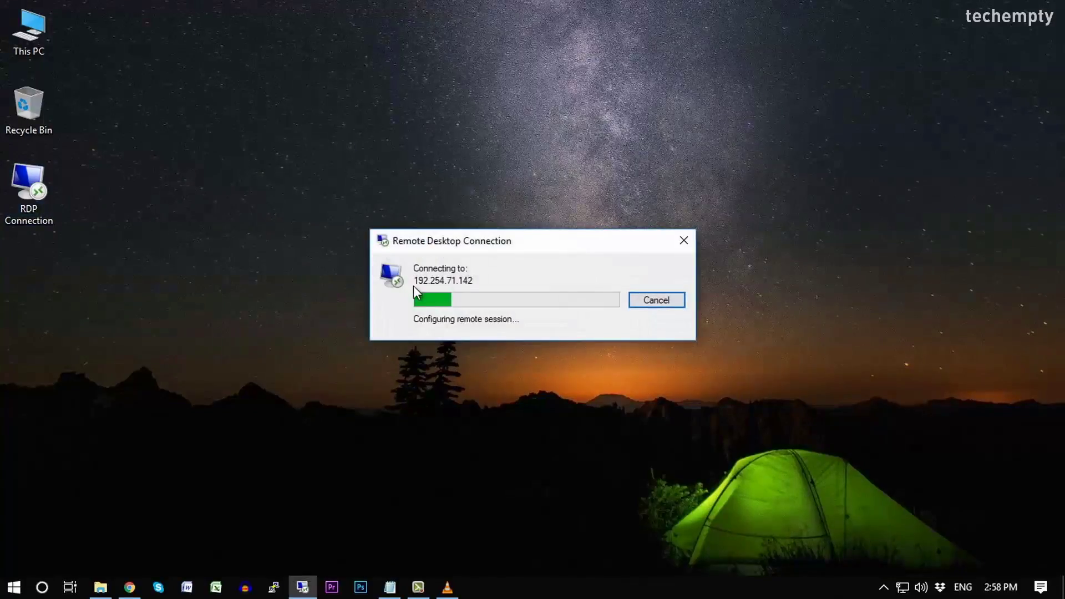
key("ctrl+v")
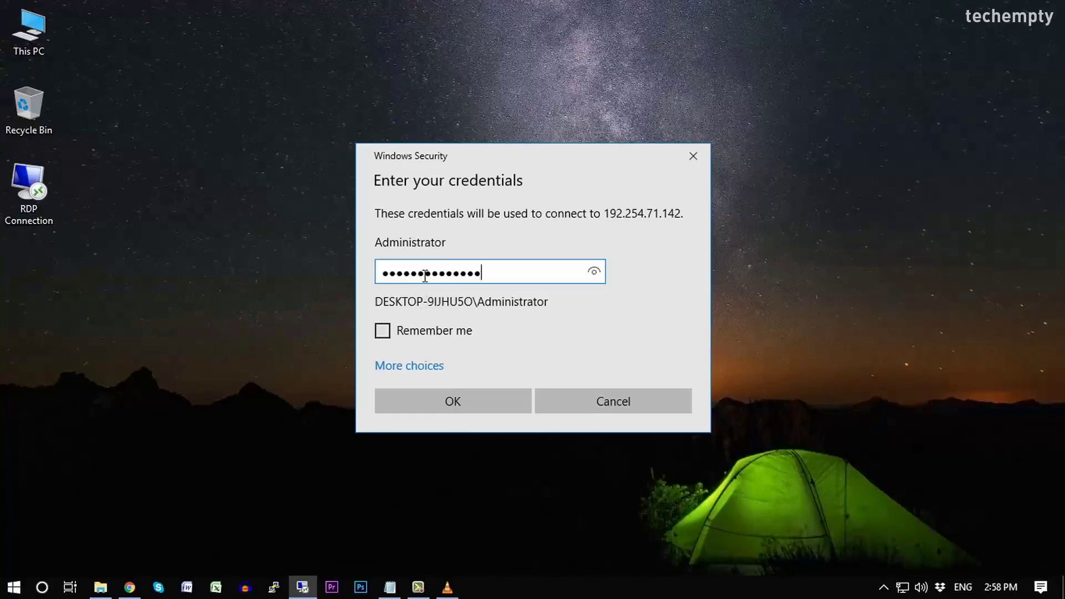
left_click(466, 403)
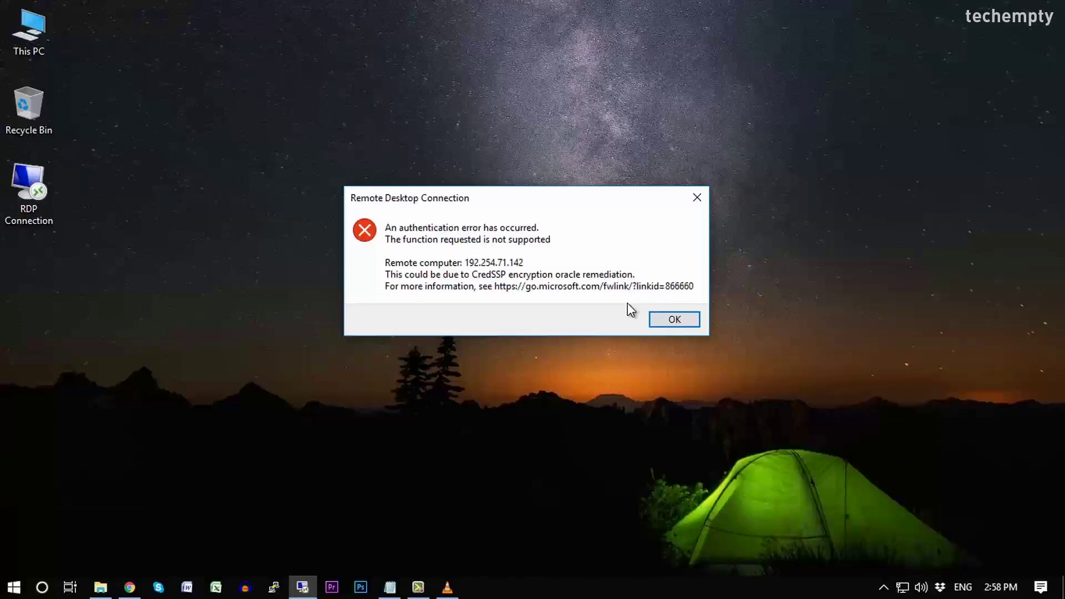
left_click(671, 319)
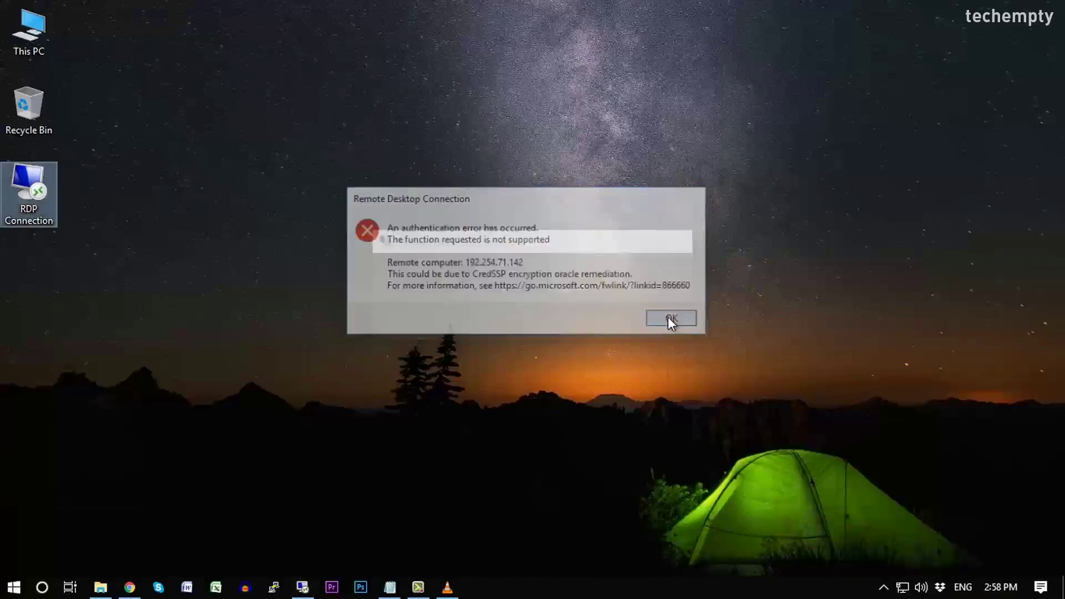
- Retry the connection via the shortcut's Connect option and dismiss the repeated CredSSP error
right_click(52, 209)
left_click(88, 218)
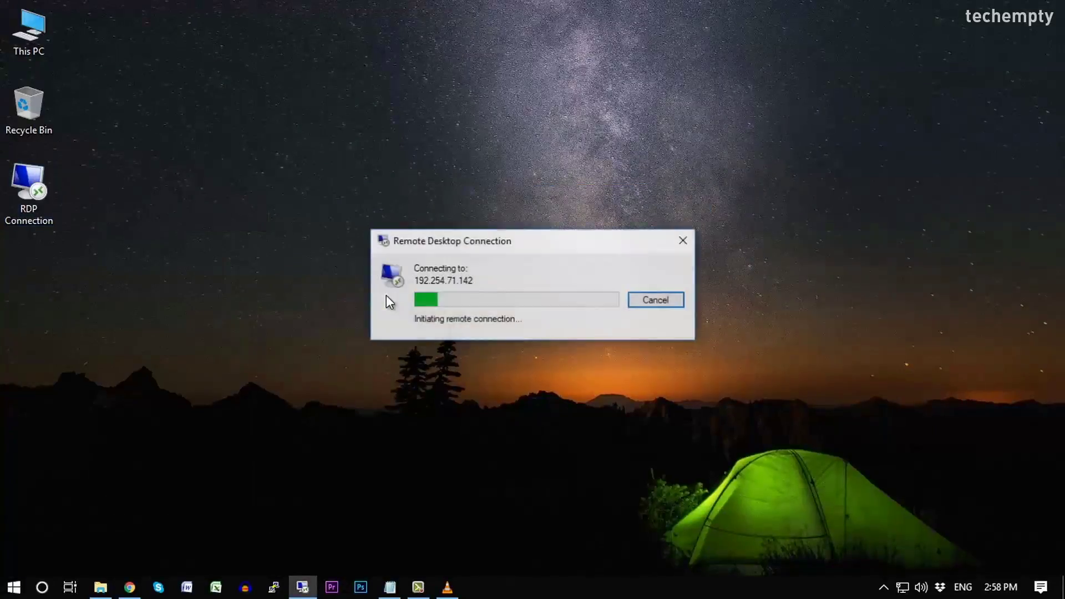
key("ctrl+v")
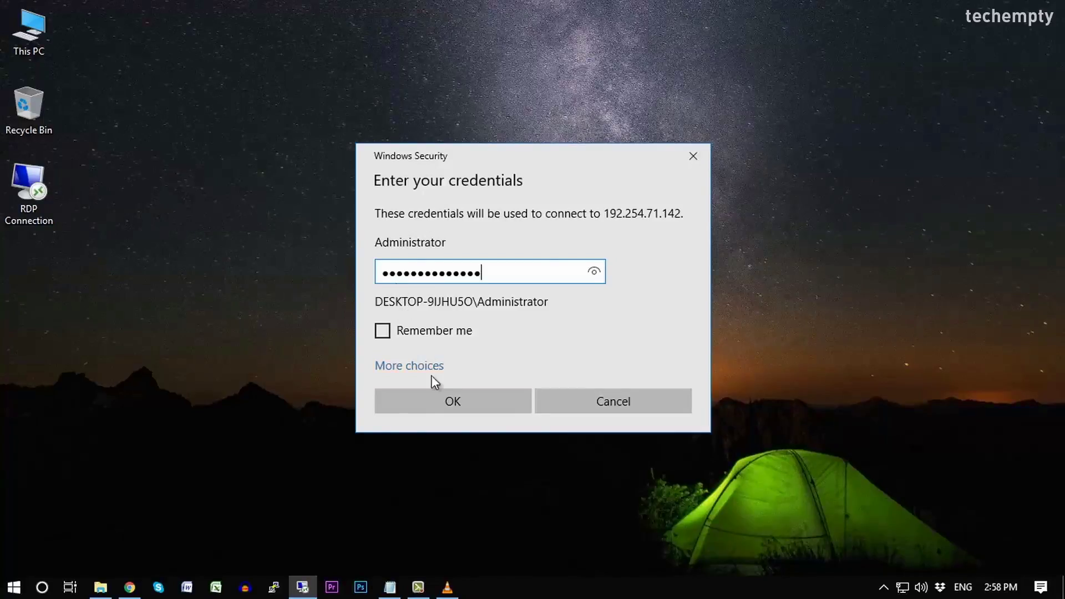
left_click(434, 401)
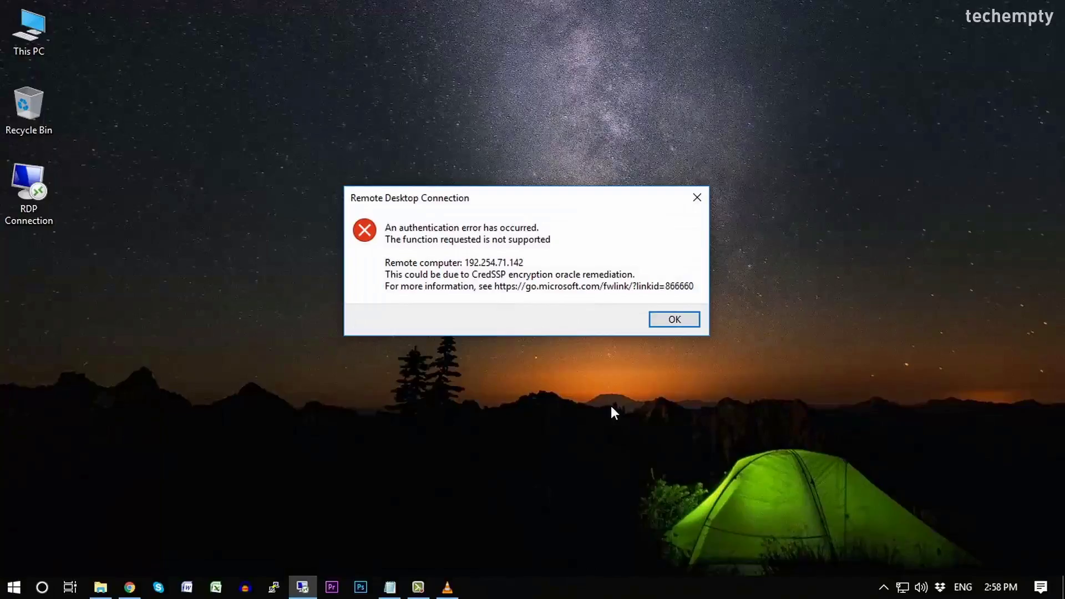
left_click(690, 325)
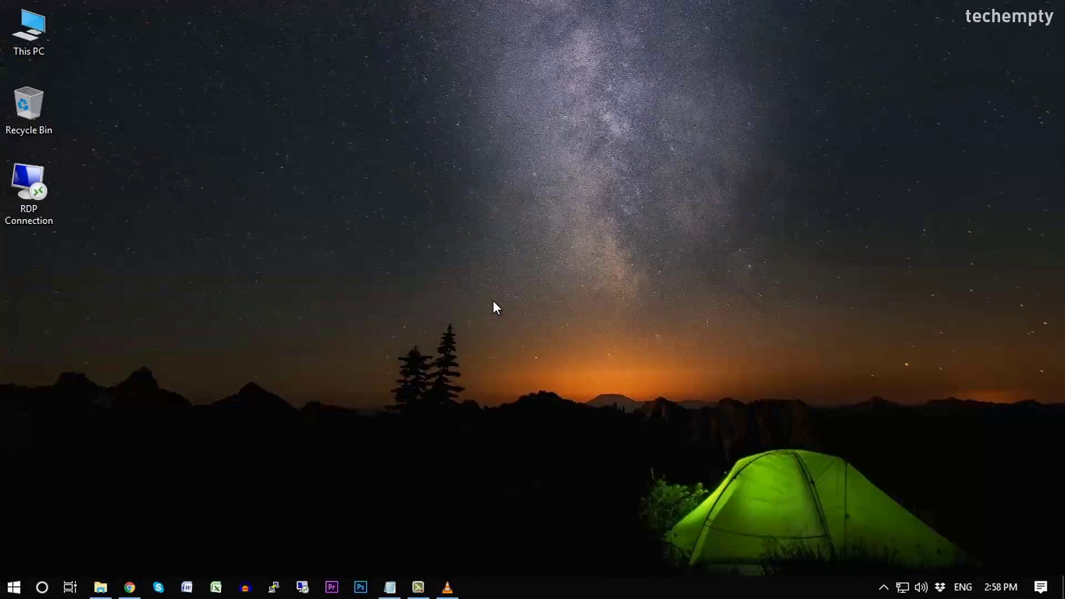
- Search Windows for 'edit gr' and launch Edit group policy
left_click(42, 588)
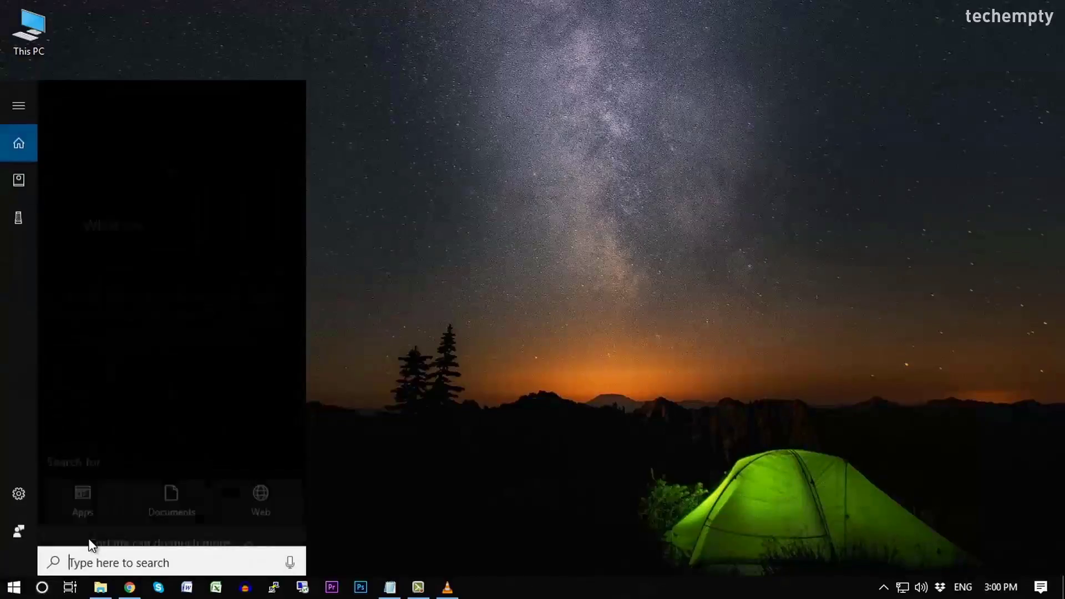
type("edit gr")
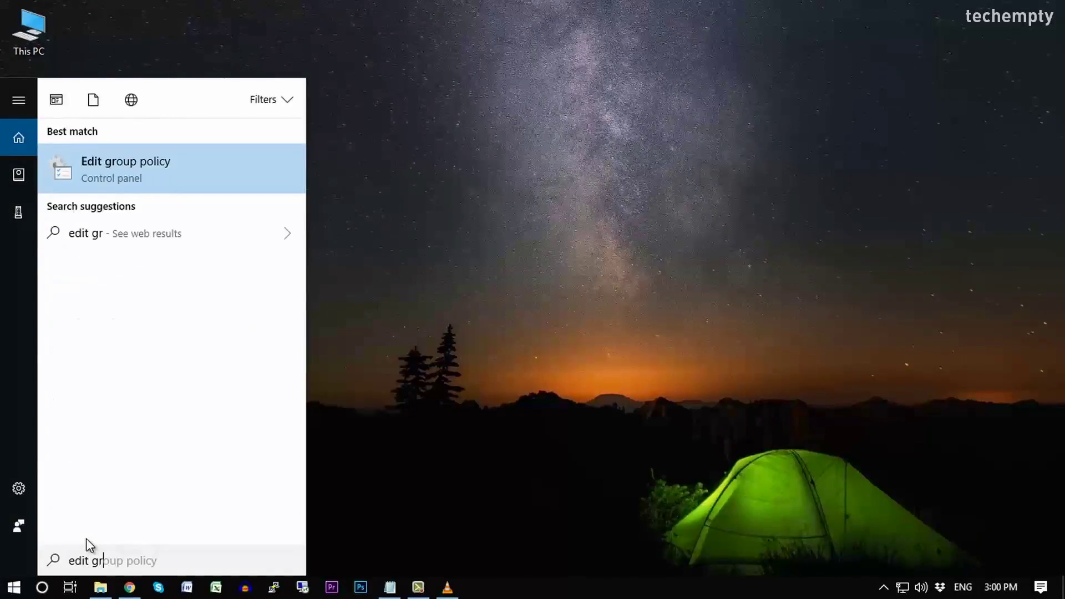
left_click(171, 181)
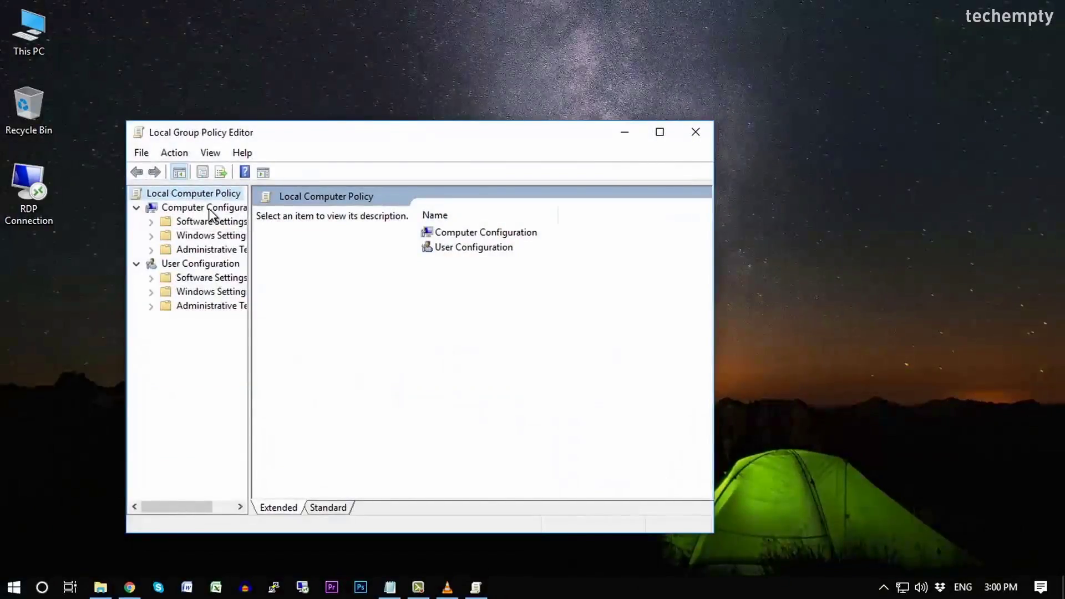
- Browse to Computer Configuration > Administrative Templates > System > Credentials Delegation and select Encryption Oracle Remediation
left_click(212, 209)
left_click_drag(255, 239, 323, 240)
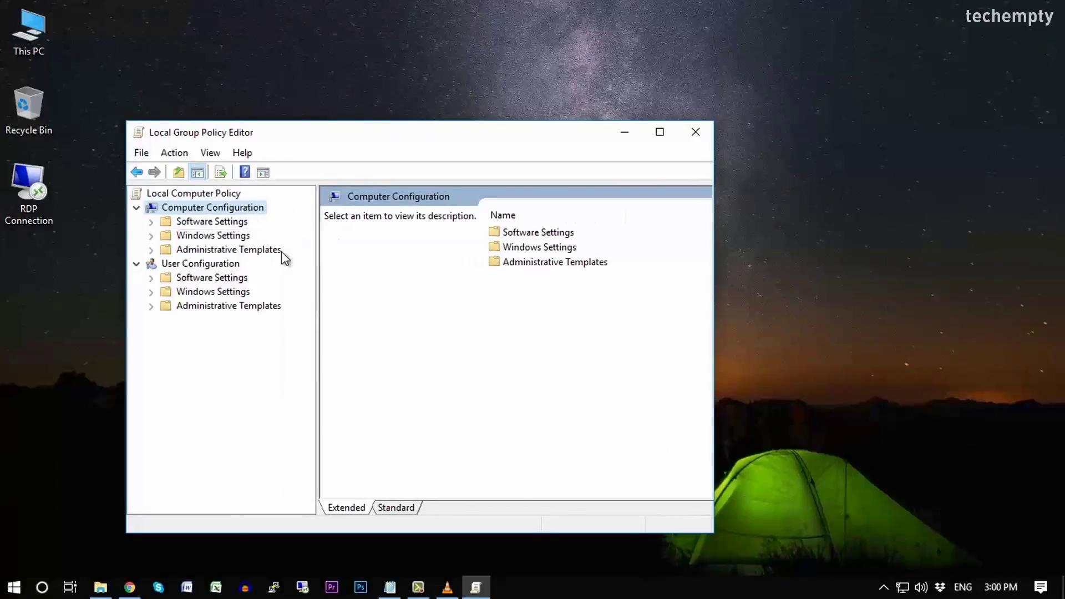
left_click(151, 251)
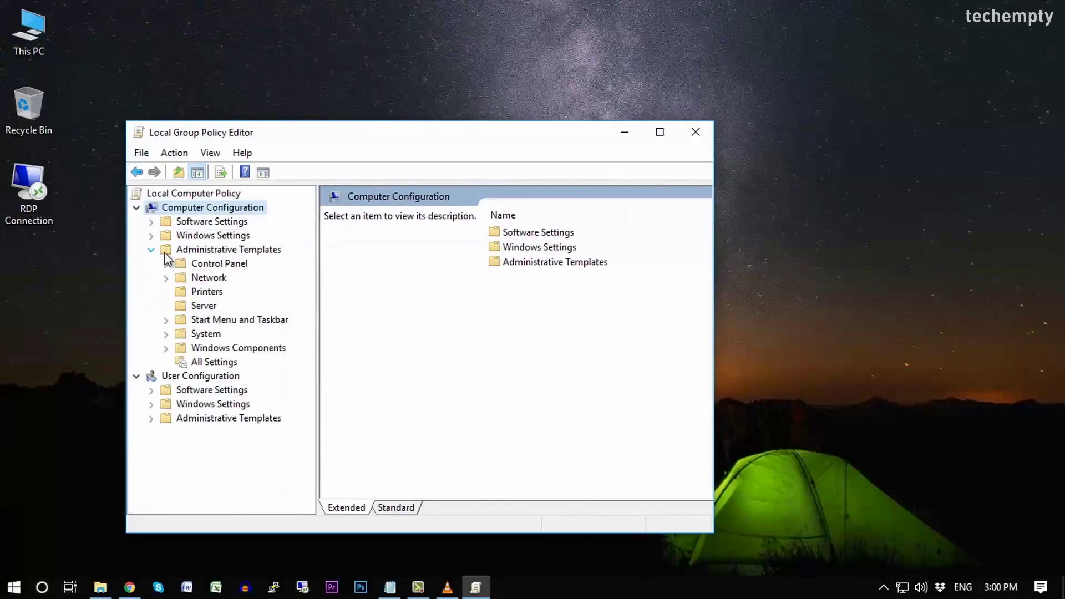
left_click(200, 252)
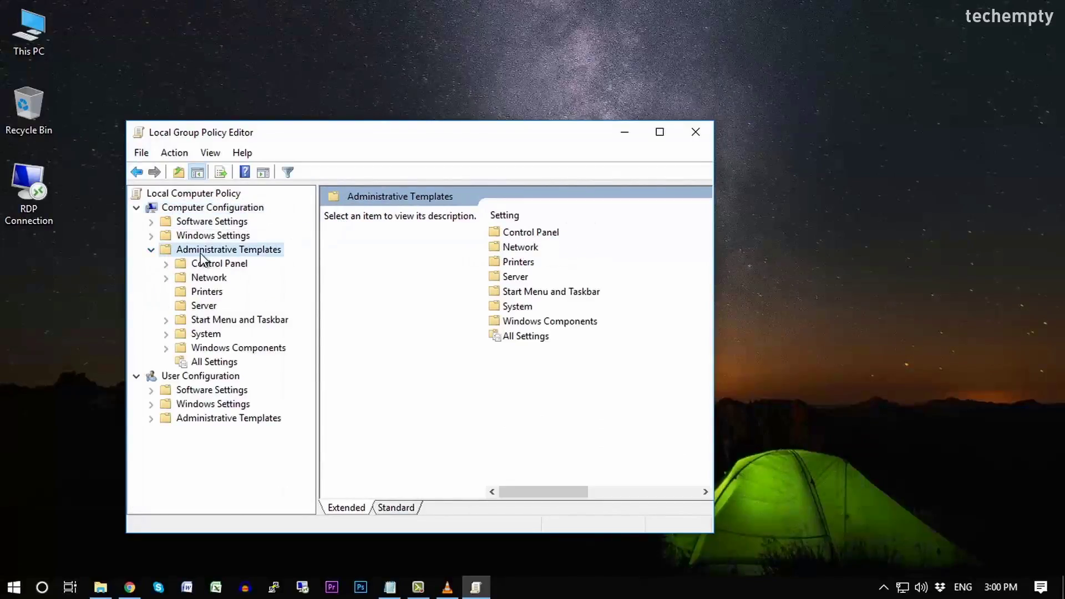
left_click(168, 335)
left_click(214, 195)
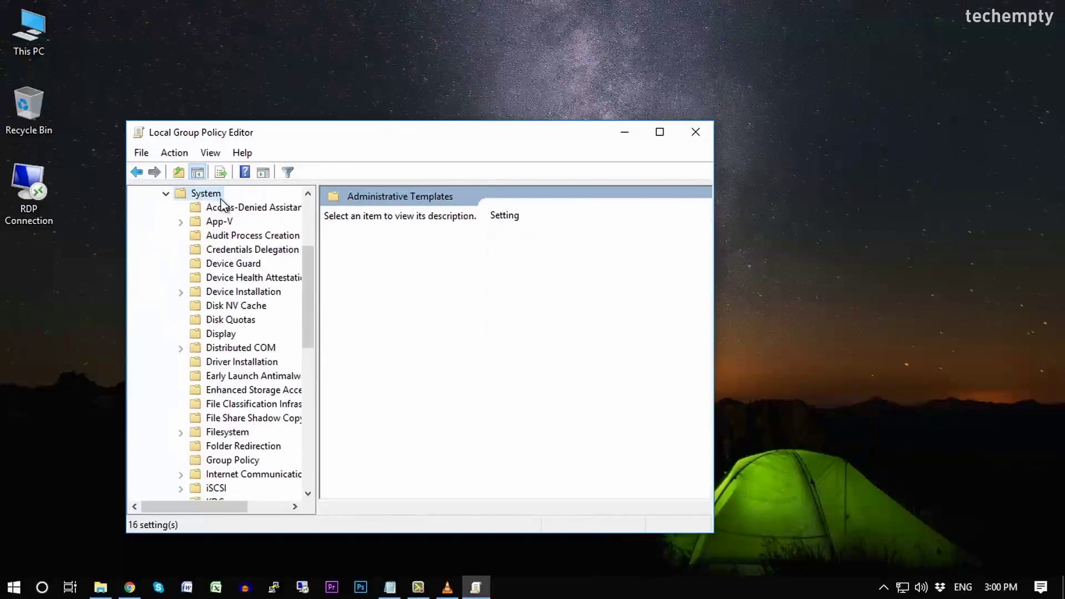
left_click(252, 249)
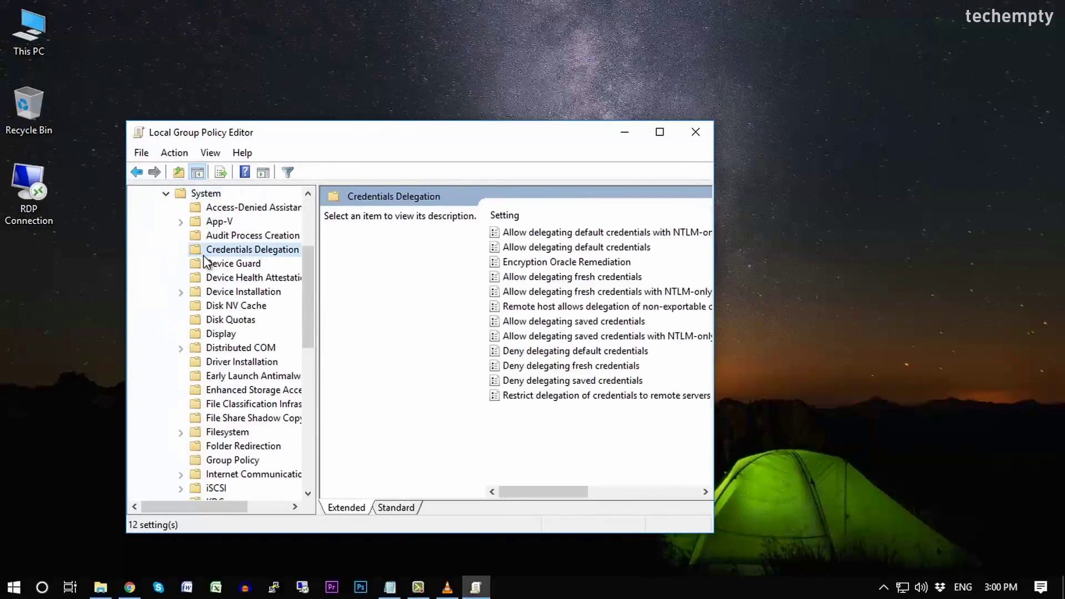
left_click(557, 266)
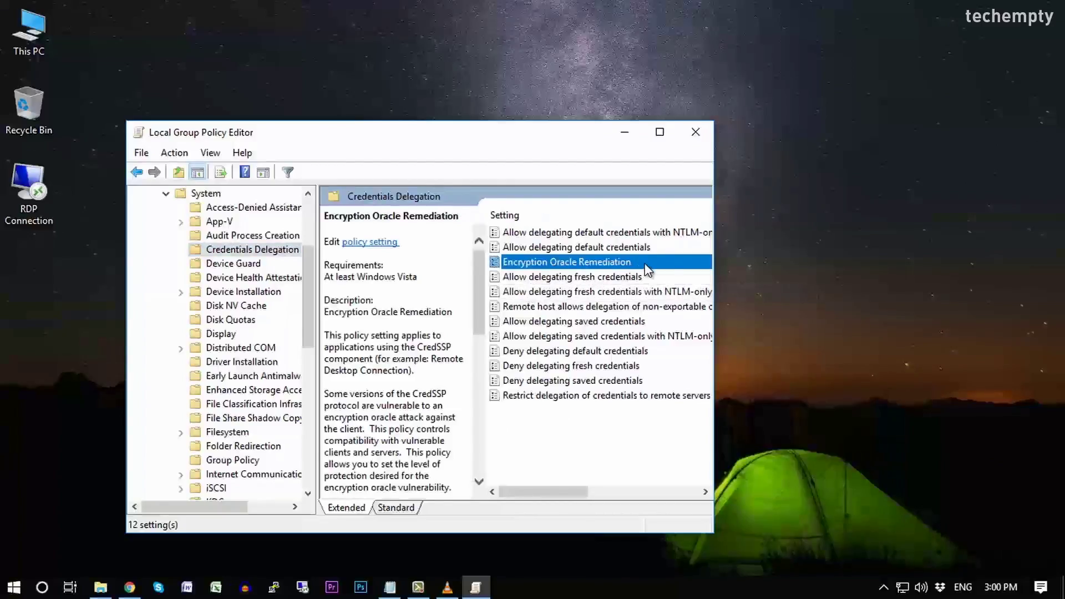
right_click(642, 264)
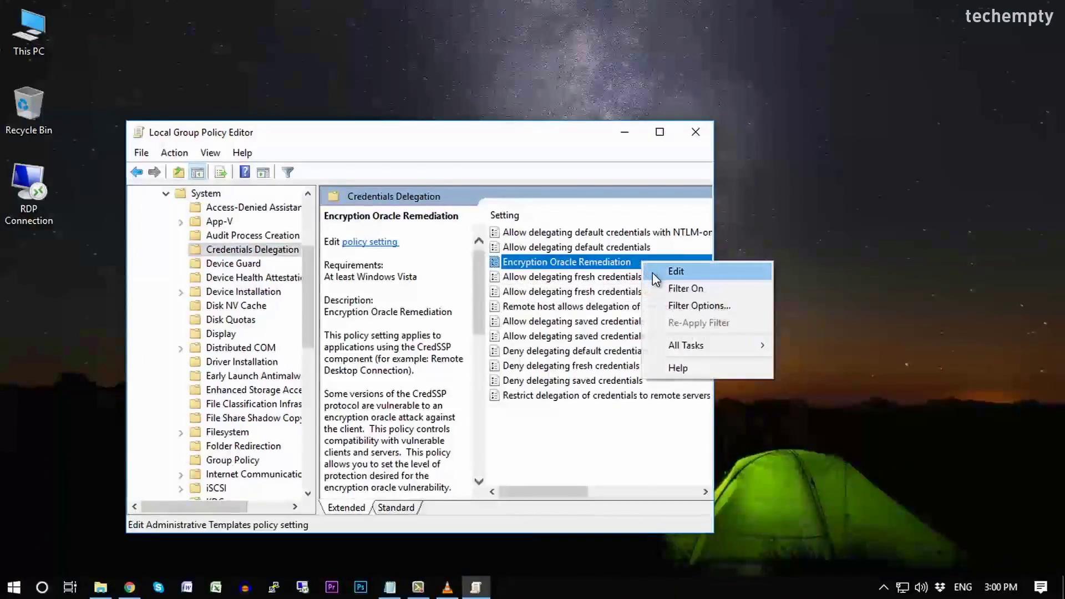
- Enable Encryption Oracle Remediation with Protection Level Vulnerable, apply it, and close the editor
left_click(653, 272)
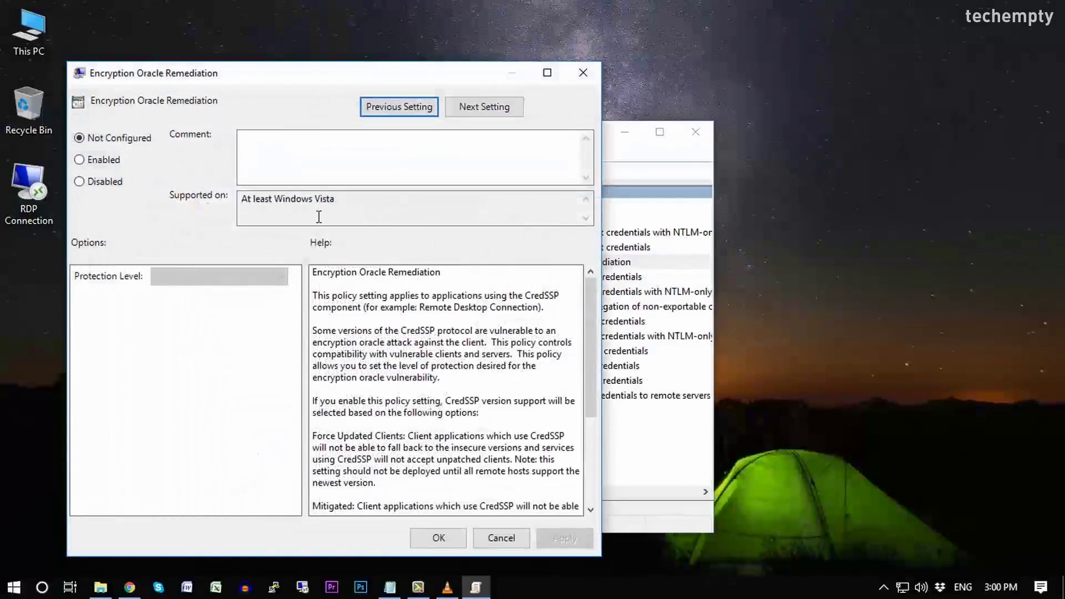
left_click(91, 159)
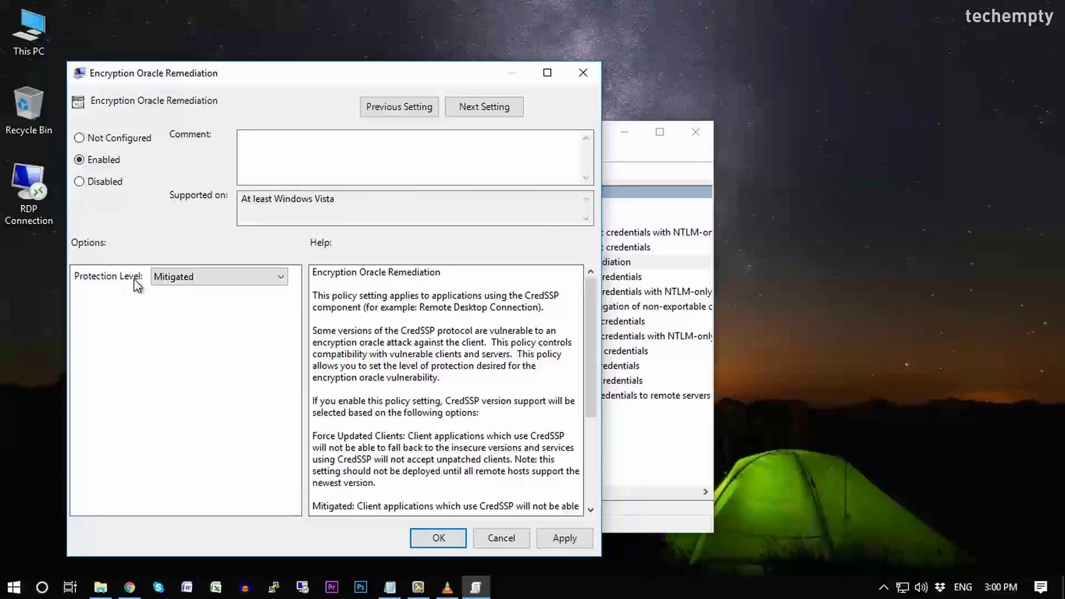
left_click(172, 277)
left_click(181, 318)
left_click(562, 540)
left_click(438, 538)
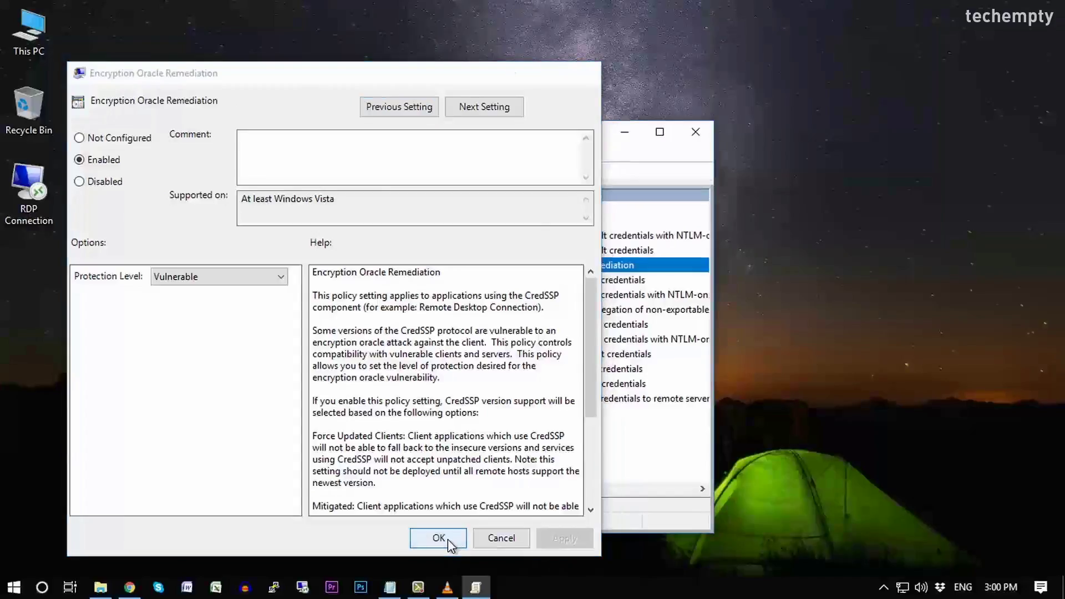
left_click(695, 132)
key("Return")
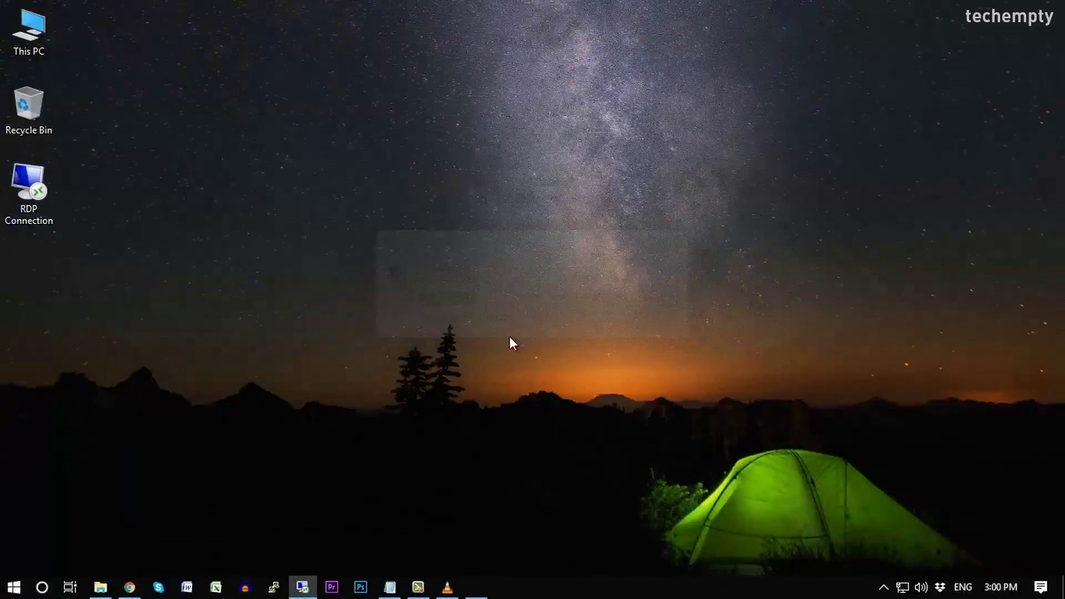
- Accept the certificate warning, then shrink the remote session to a window and close it
left_click(575, 422)
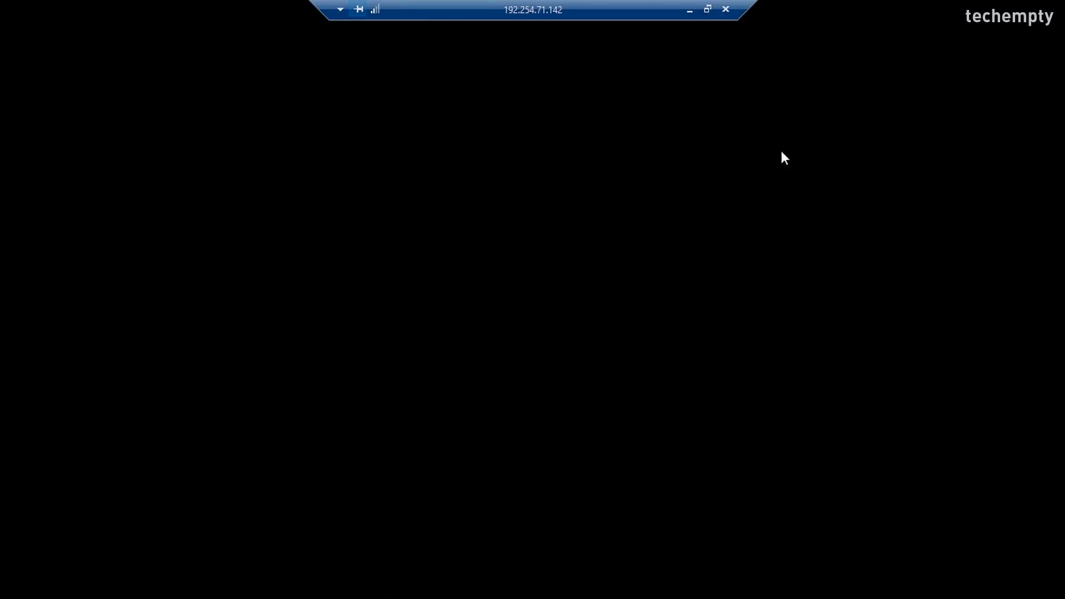
left_click(707, 9)
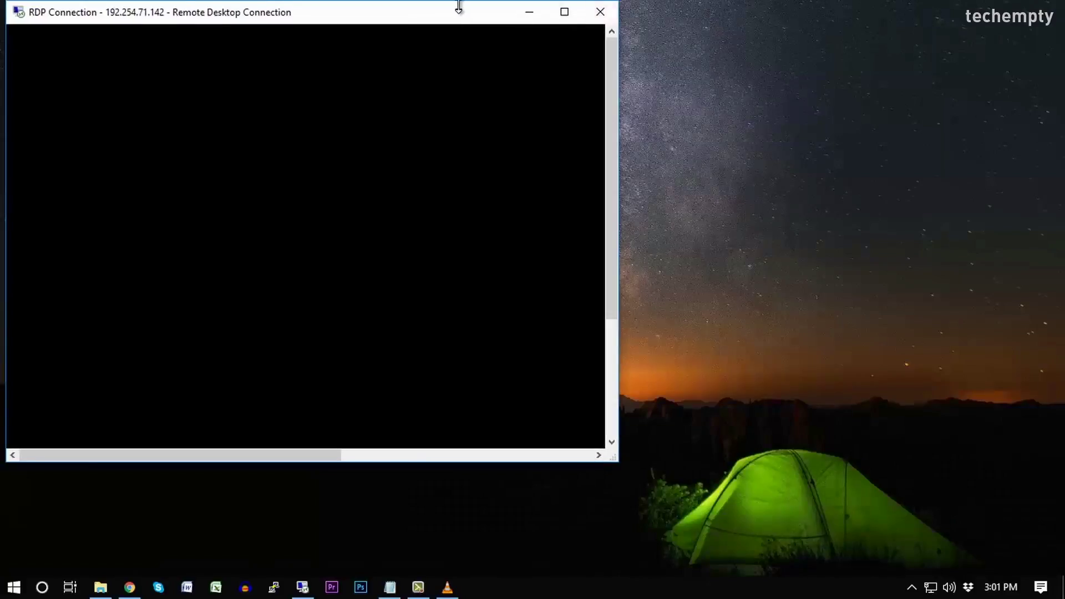
left_click_drag(459, 5, 602, 41)
left_click(738, 49)
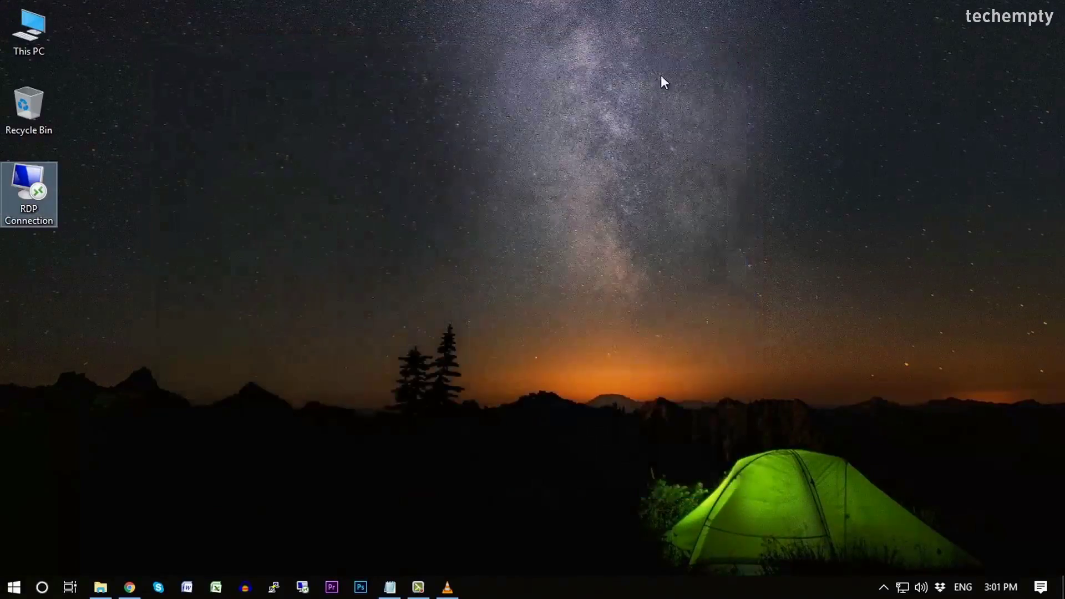
- Search Windows for regedit
left_click(385, 140)
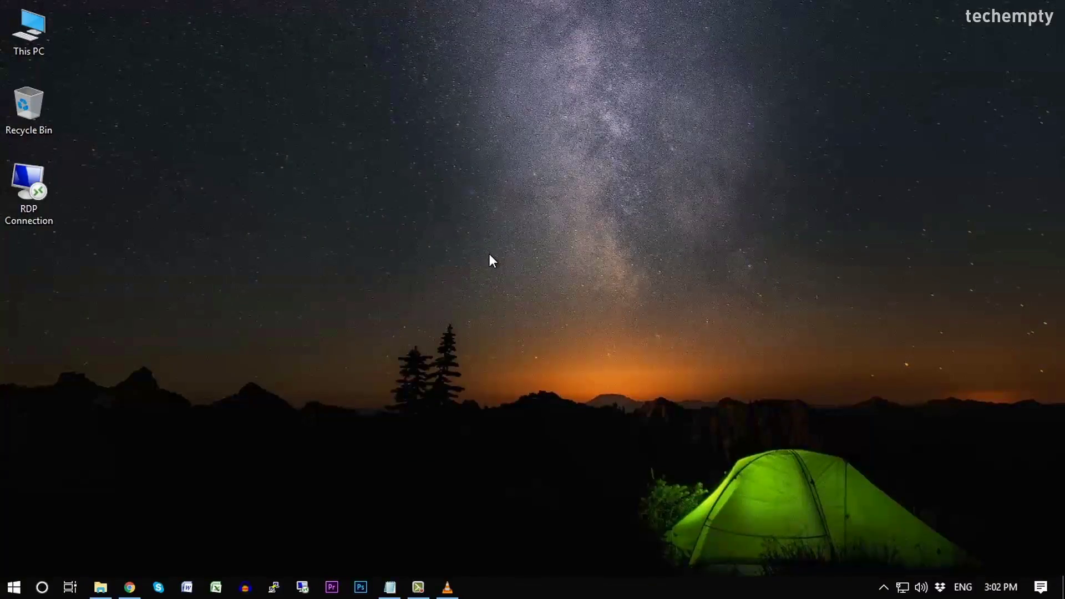
left_click(46, 577)
type("re")
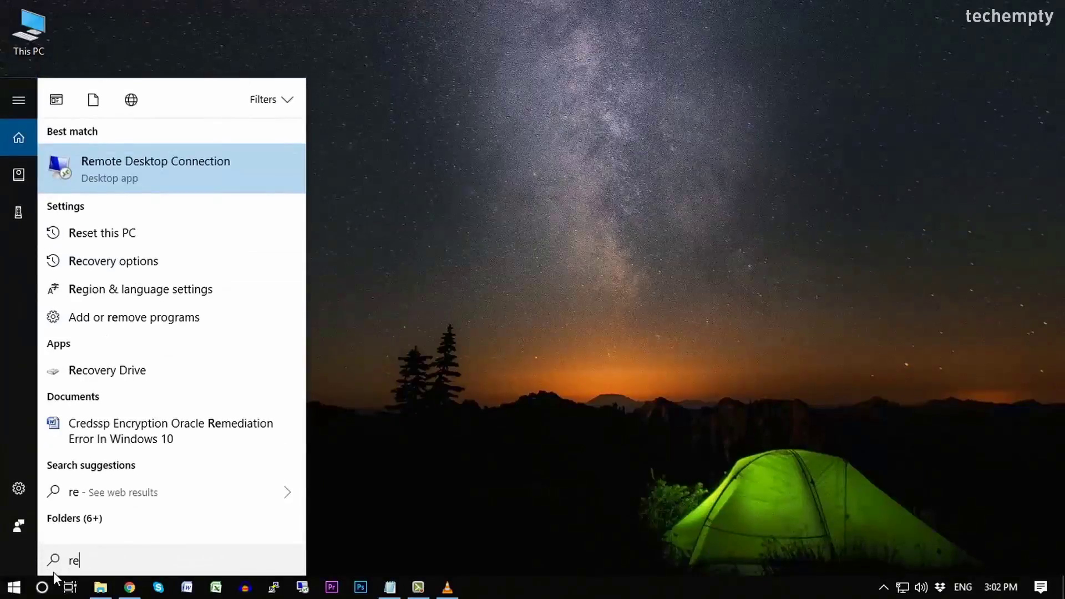
type("gedit")
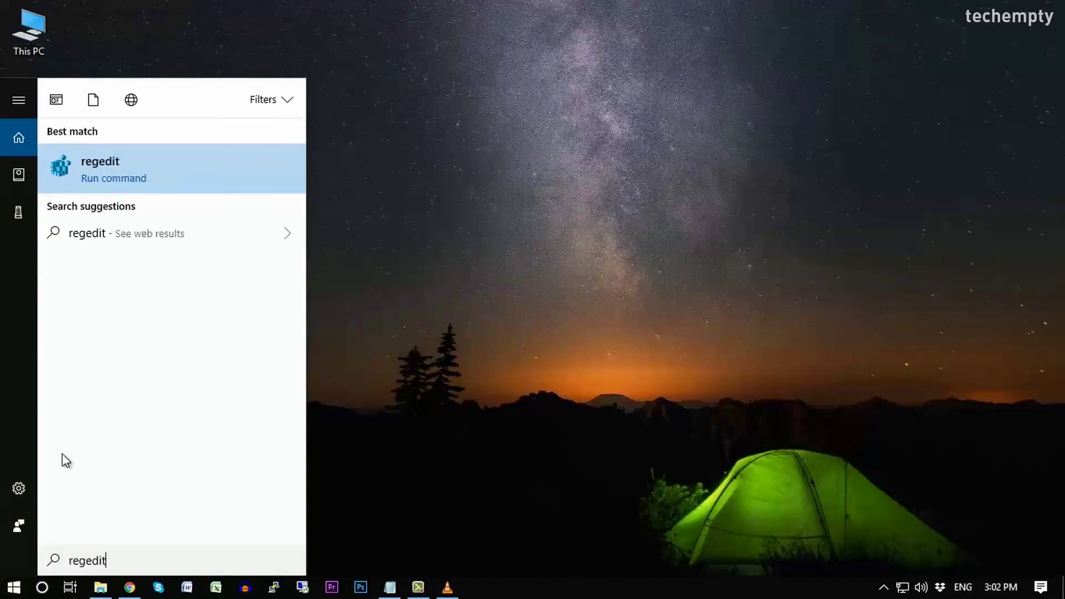
- Launch Registry Editor and expand HKEY_LOCAL_MACHINE\SOFTWARE\Microsoft
left_click(167, 172)
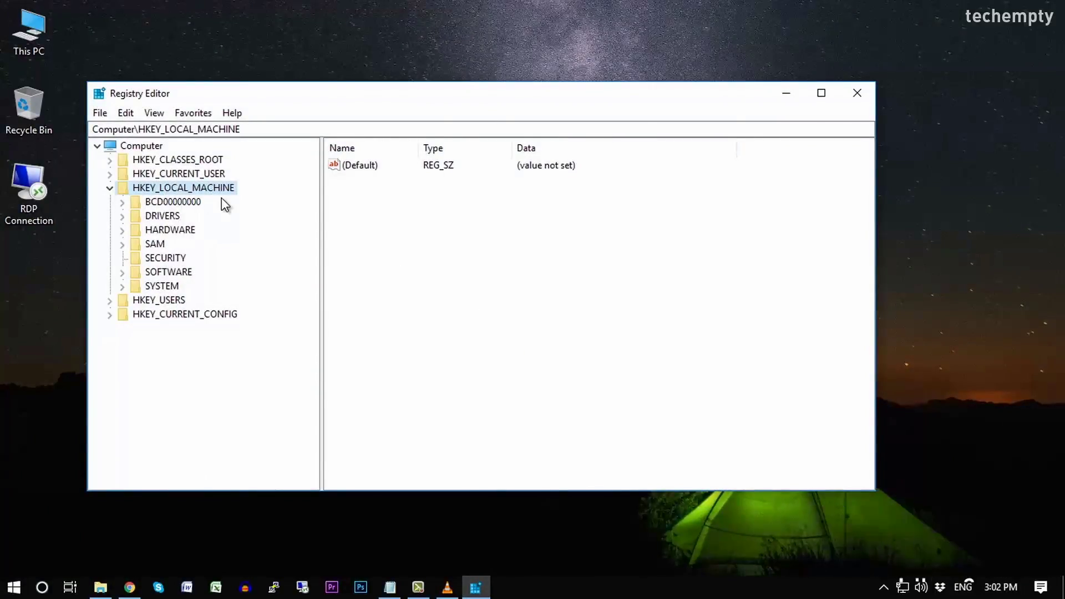
left_click(122, 273)
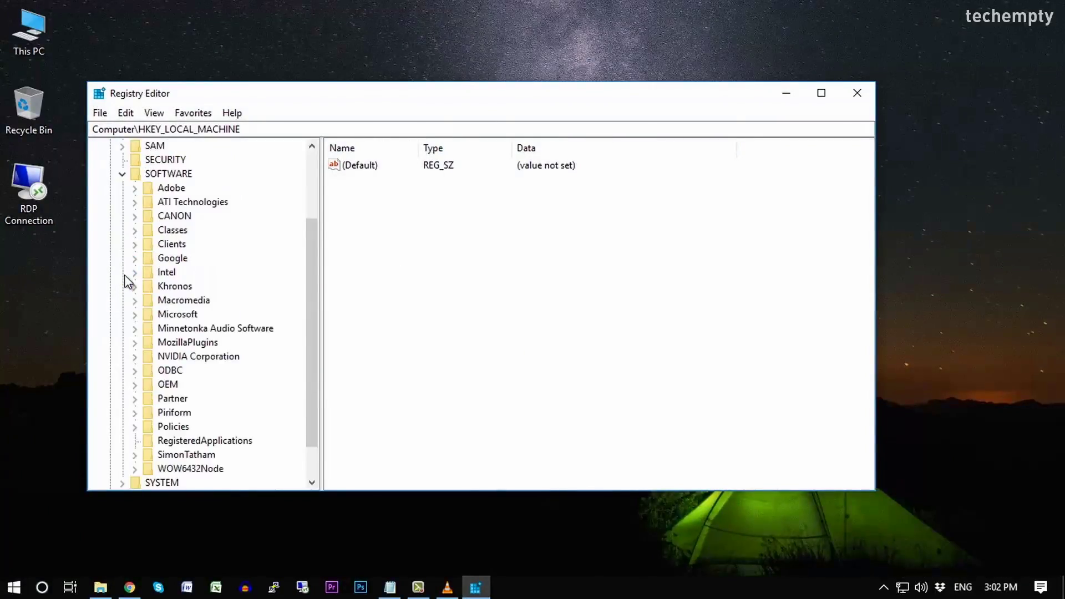
left_click(185, 175)
scroll(261, 398, "down", 1)
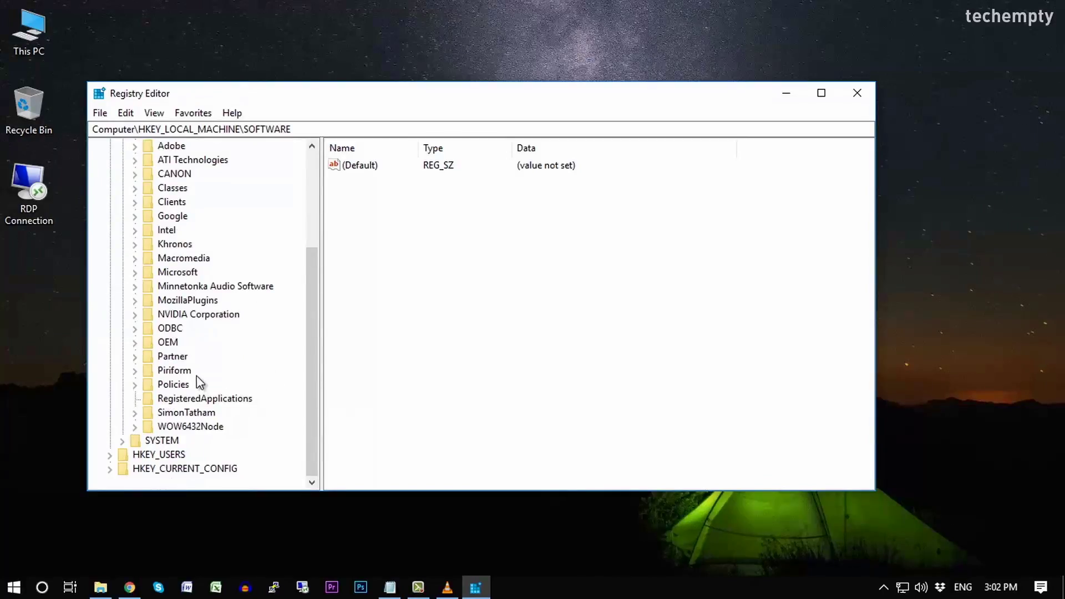
left_click(171, 273)
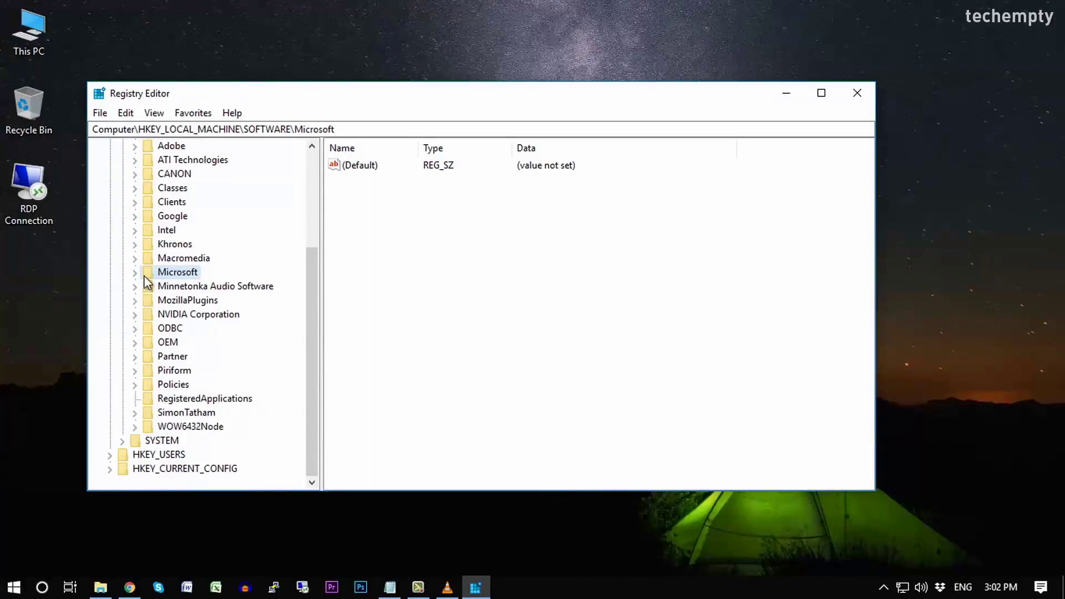
left_click(134, 272)
scroll(219, 424, "down", 2)
scroll(219, 425, "down", 20)
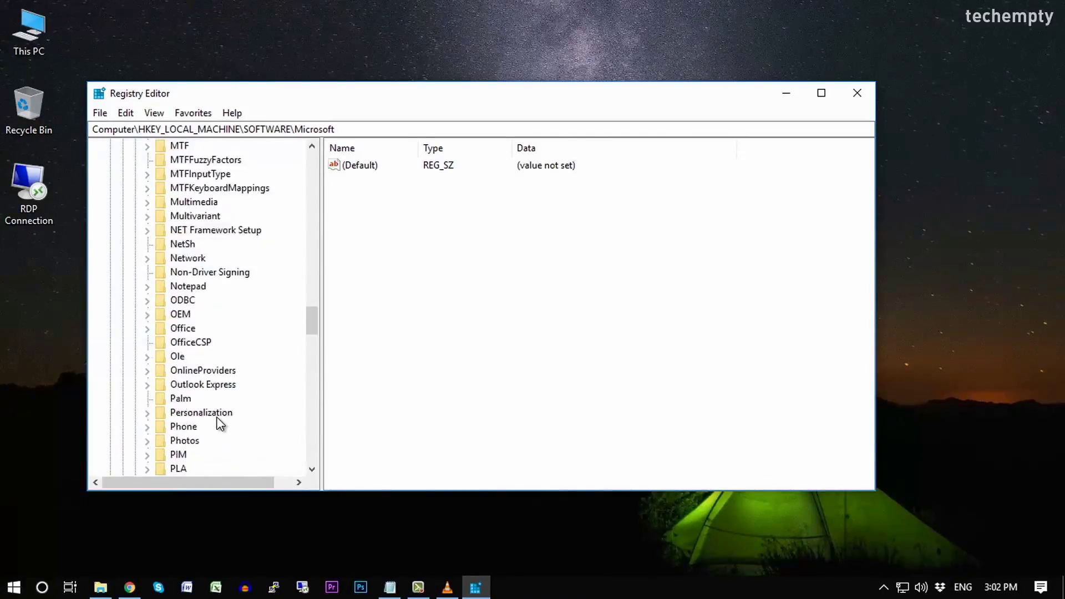
- Expand Windows\CurrentVersion\Policies and select its System key
left_click(189, 246)
left_click(147, 245)
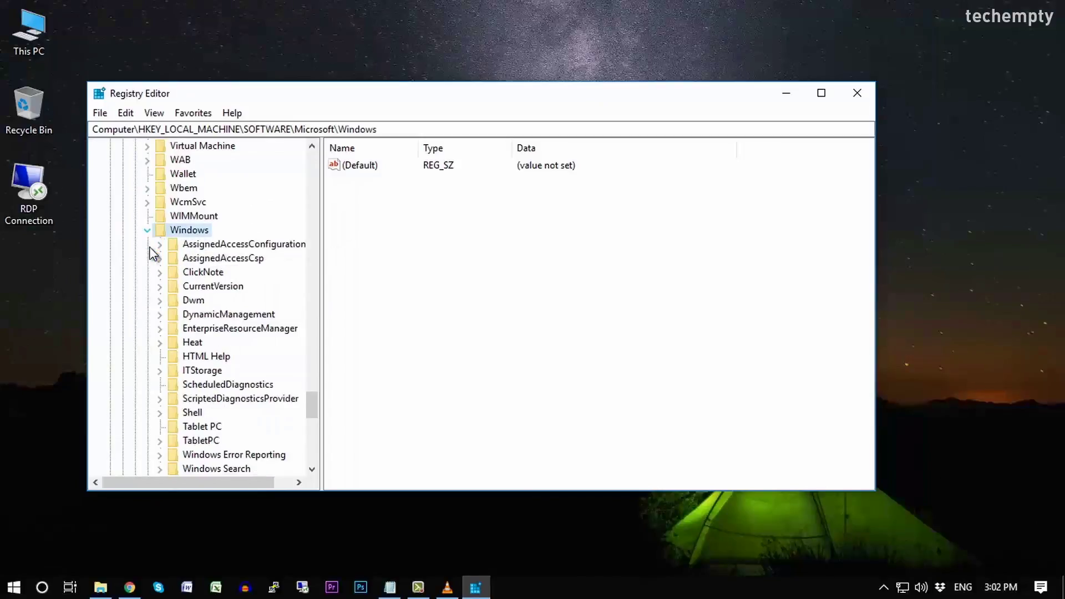
left_click(186, 301)
left_click(160, 300)
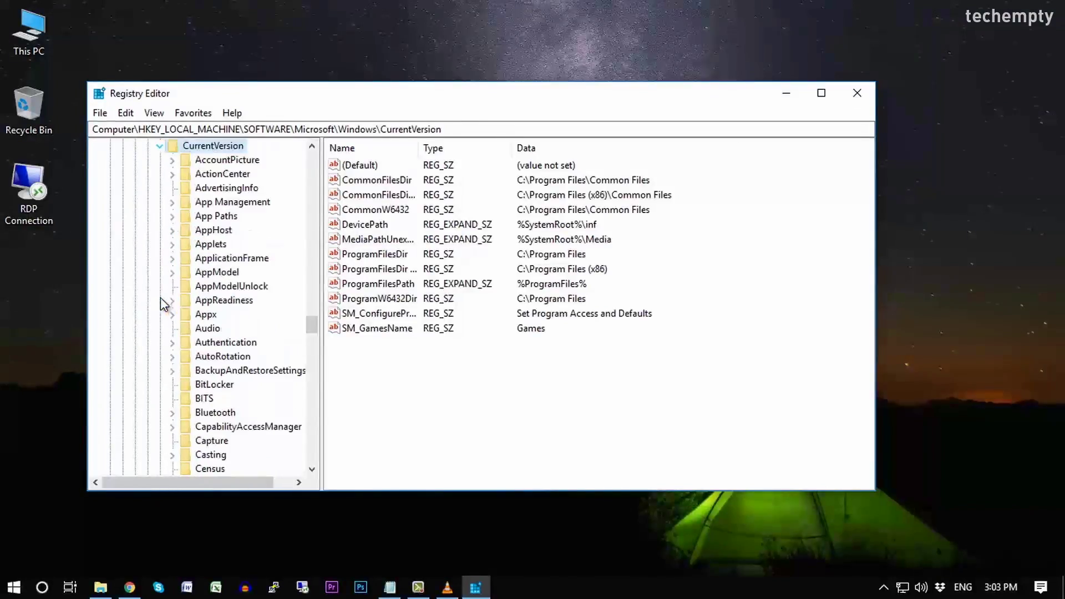
left_click_drag(314, 327, 310, 367)
left_click(207, 232)
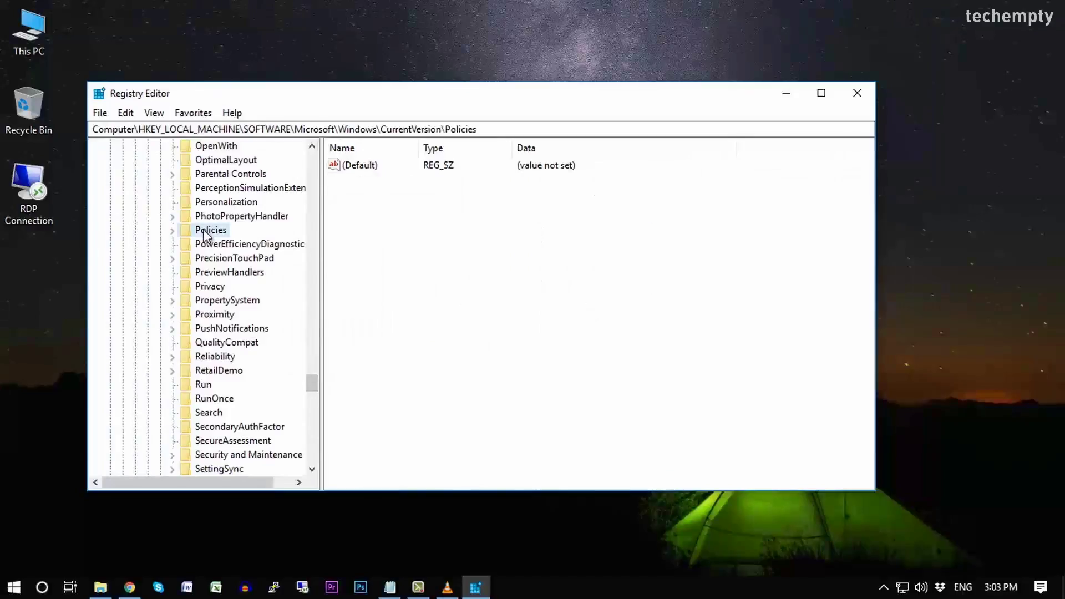
left_click(172, 231)
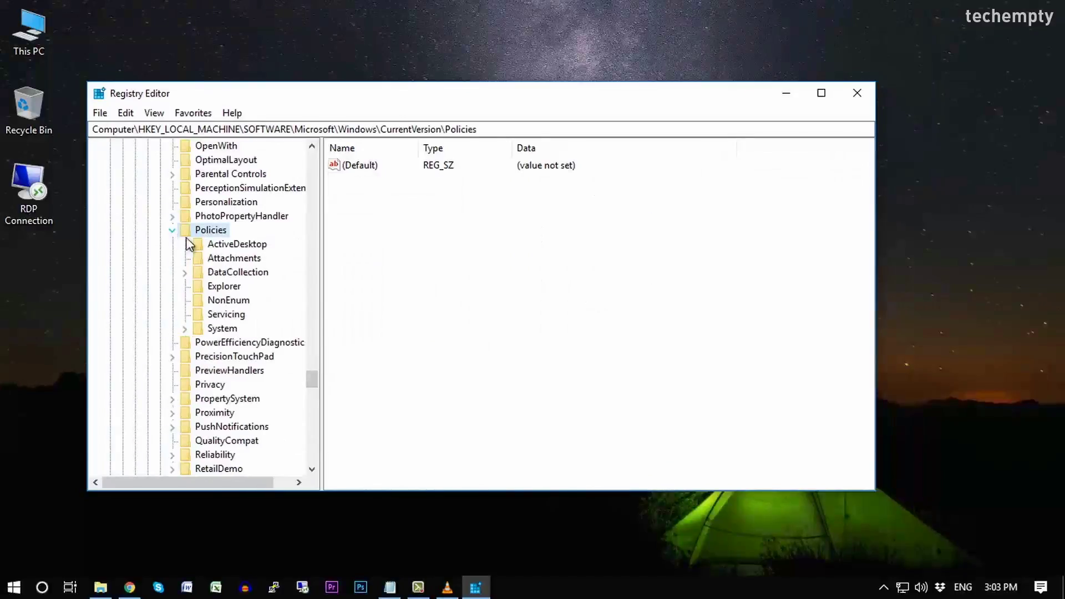
left_click(220, 330)
left_click(186, 329)
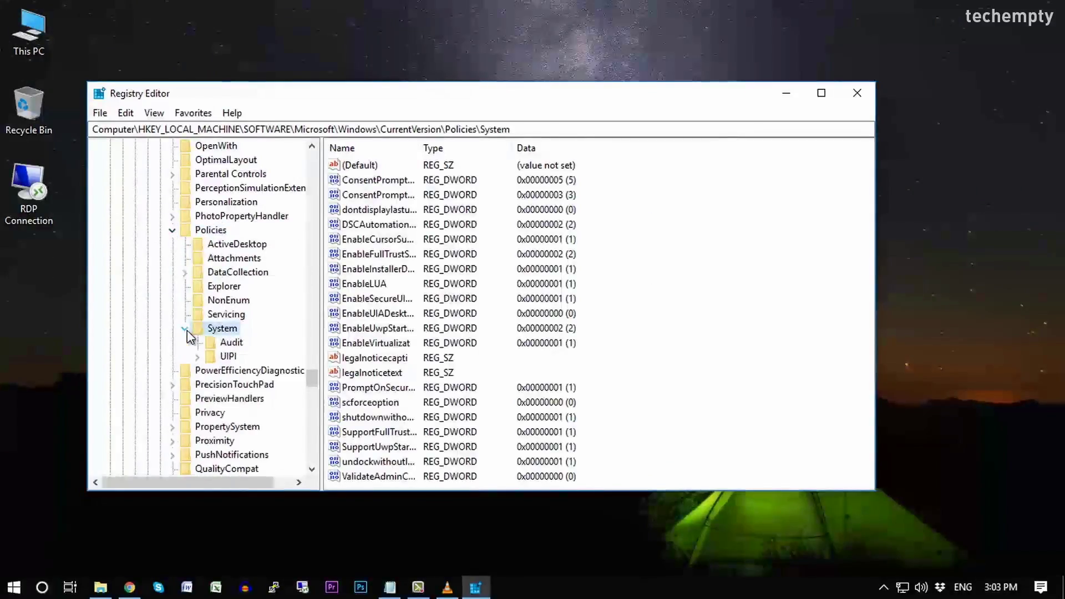
- Create a new key named CredSSP under System
right_click(229, 331)
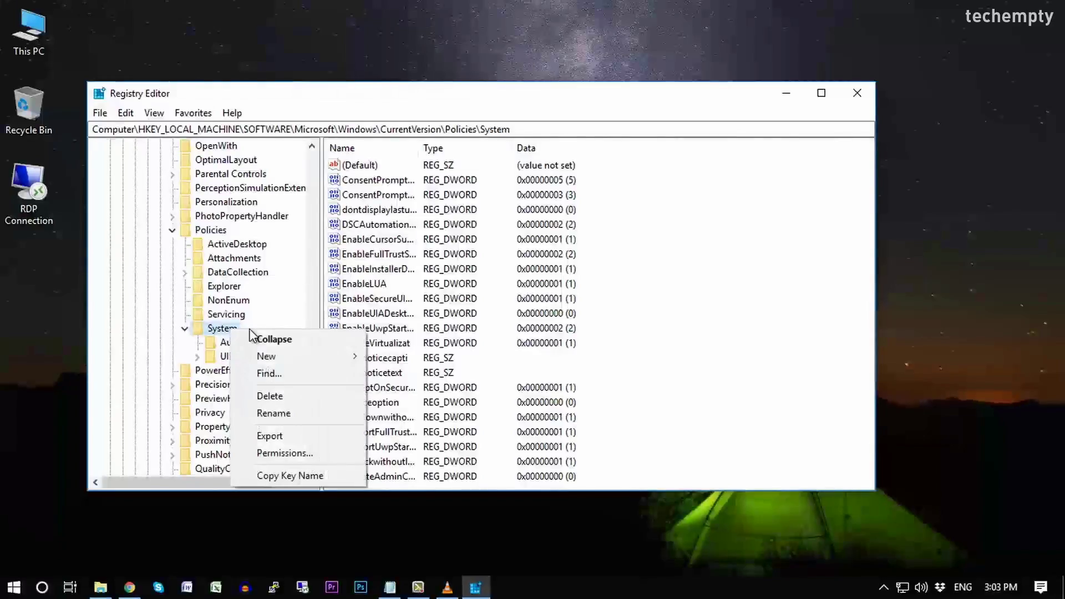
mouse_move(266, 359)
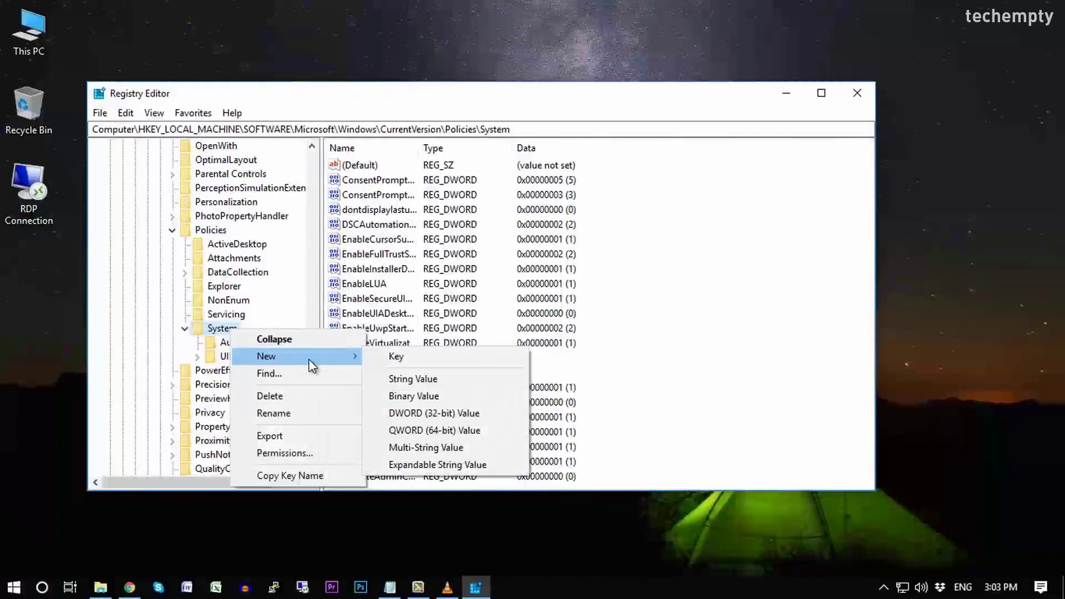
left_click(381, 362)
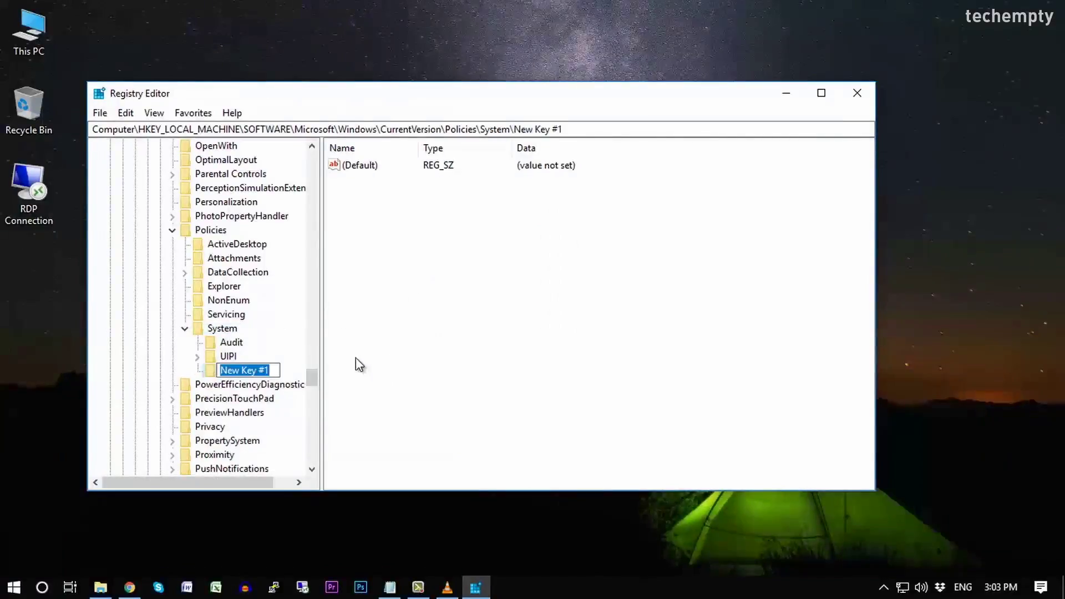
type("CredSSP")
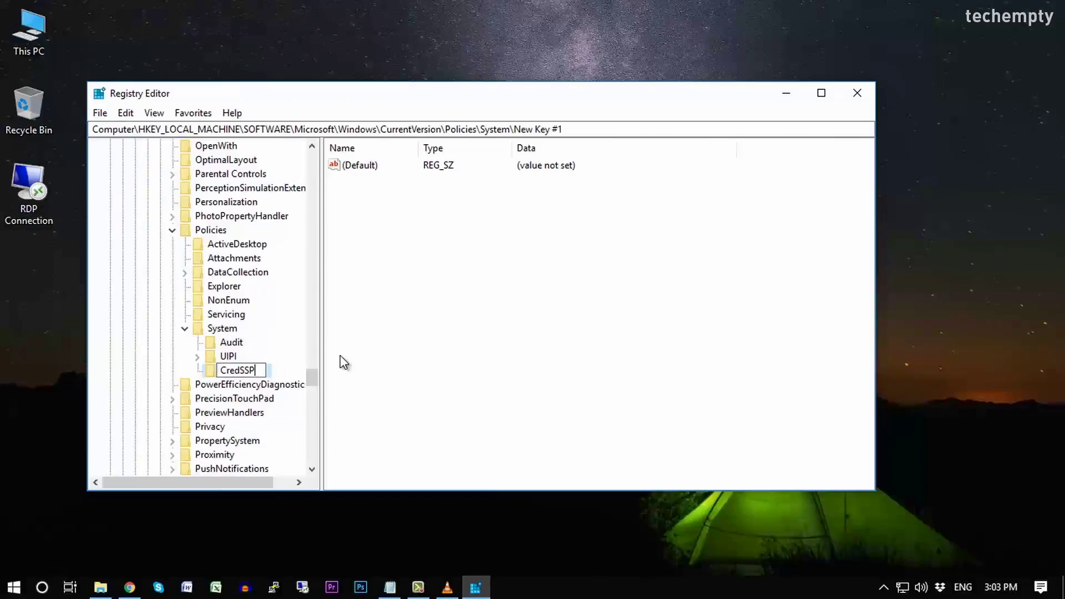
key("Return")
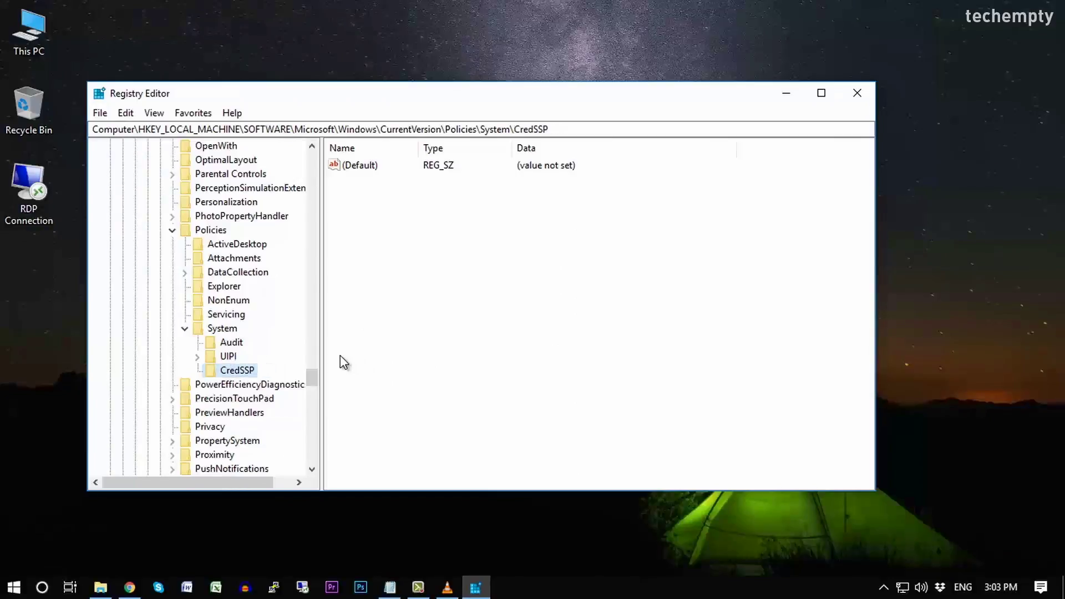
- Create a Parameters subkey inside CredSSP
right_click(244, 371)
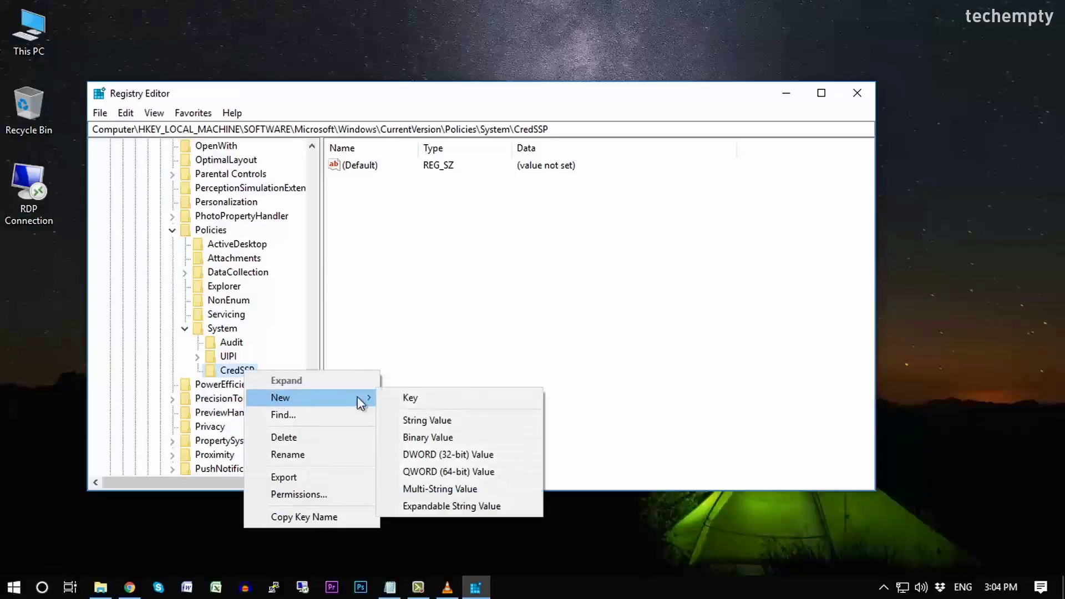
left_click(392, 398)
type("Parameters")
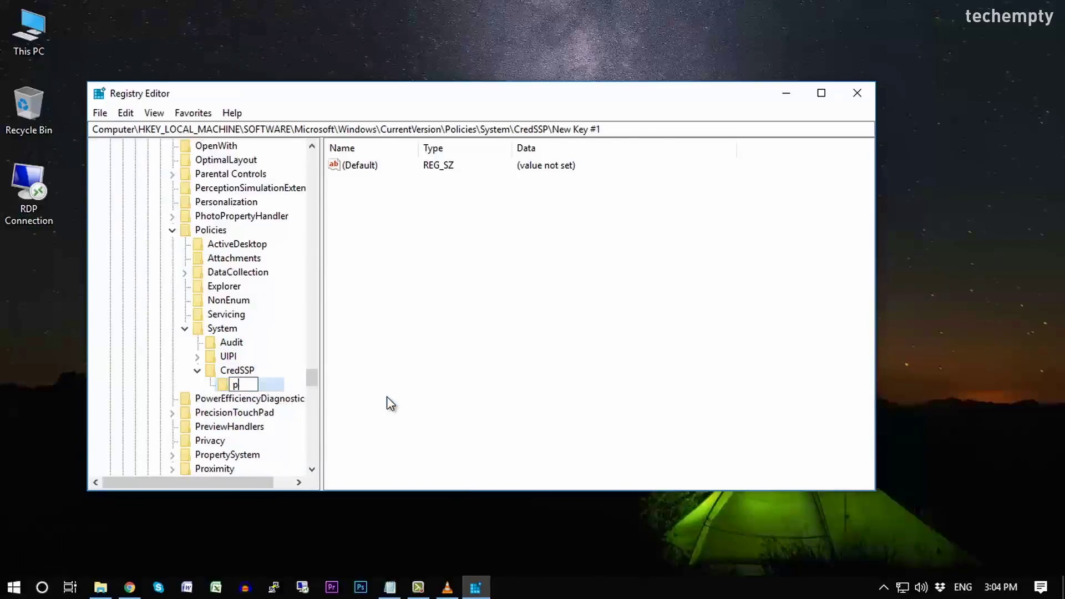
key("Return")
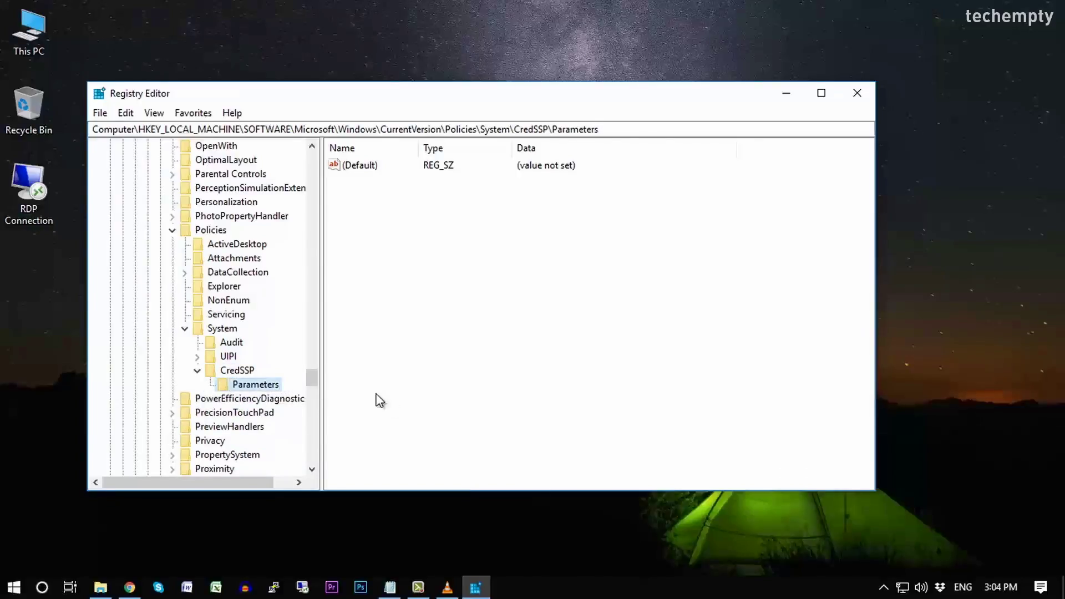
- Add a DWORD (32-bit) value named AllowEncryptionOracle in Parameters
right_click(473, 252)
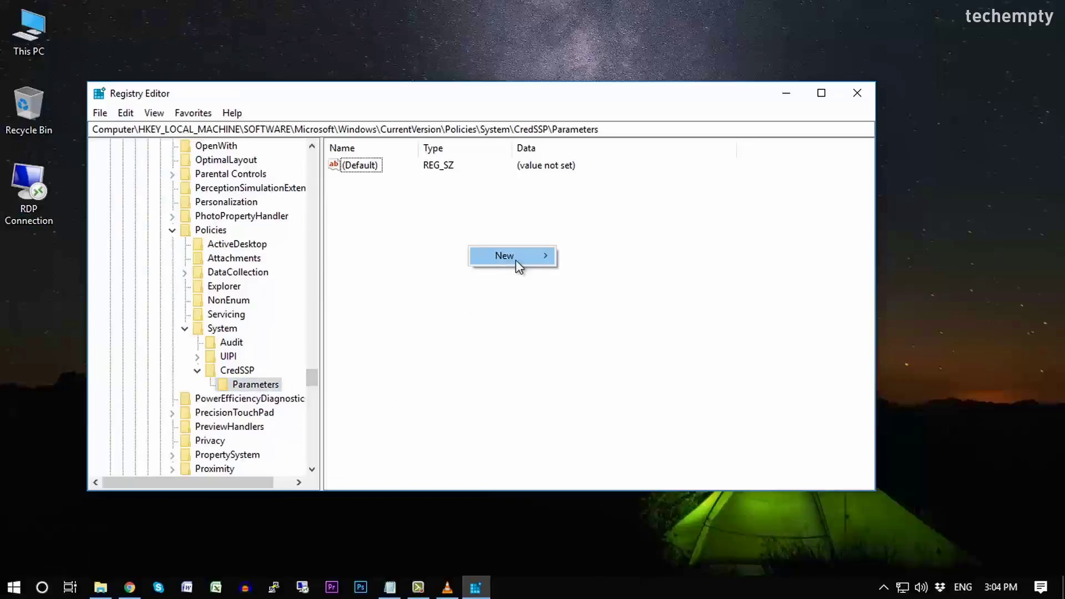
mouse_move(532, 261)
left_click(587, 314)
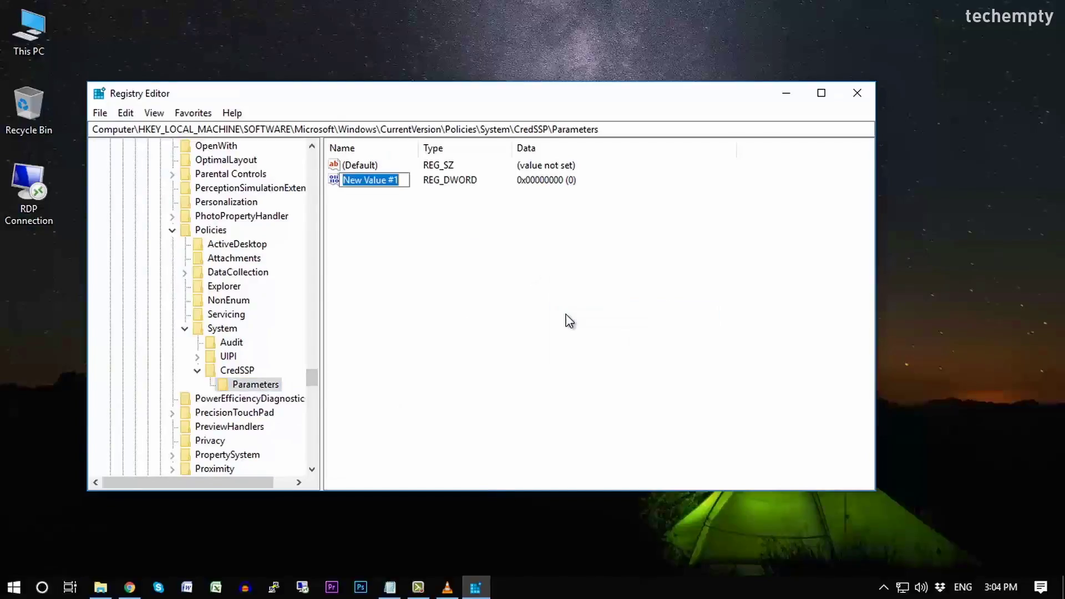
type("AllowEncrypt")
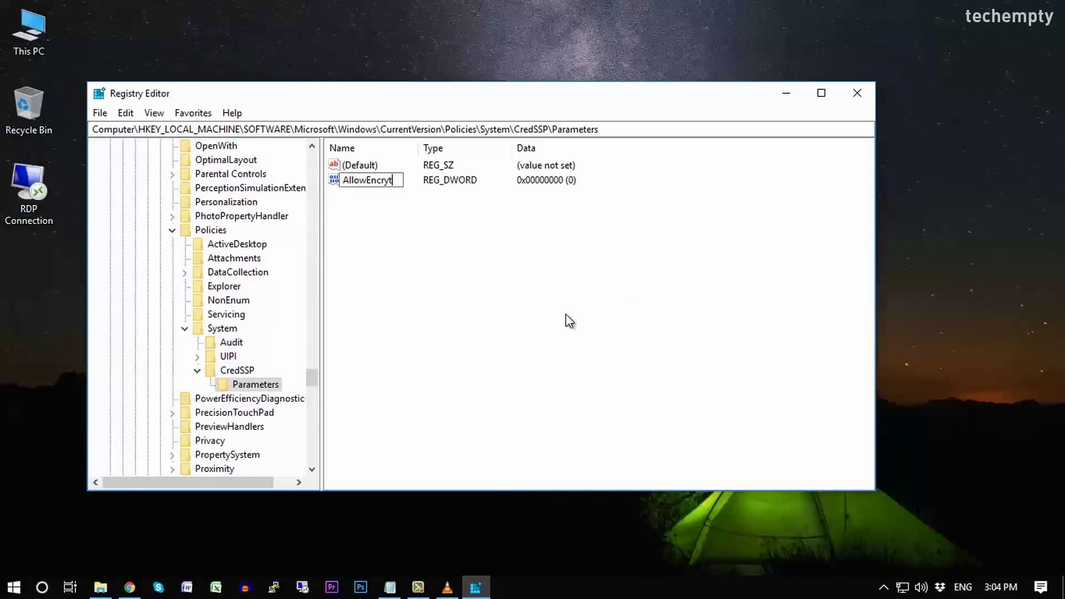
key("BackSpace")
type("ptionOracle")
key("Return")
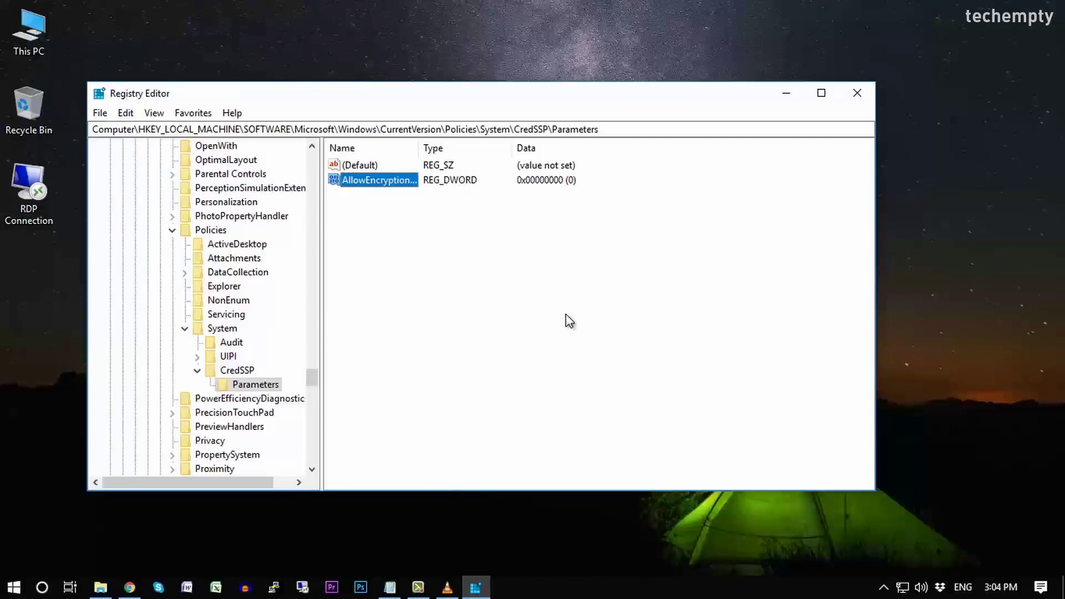
- Set AllowEncryptionOracle's data to 2 in Decimal
right_click(390, 181)
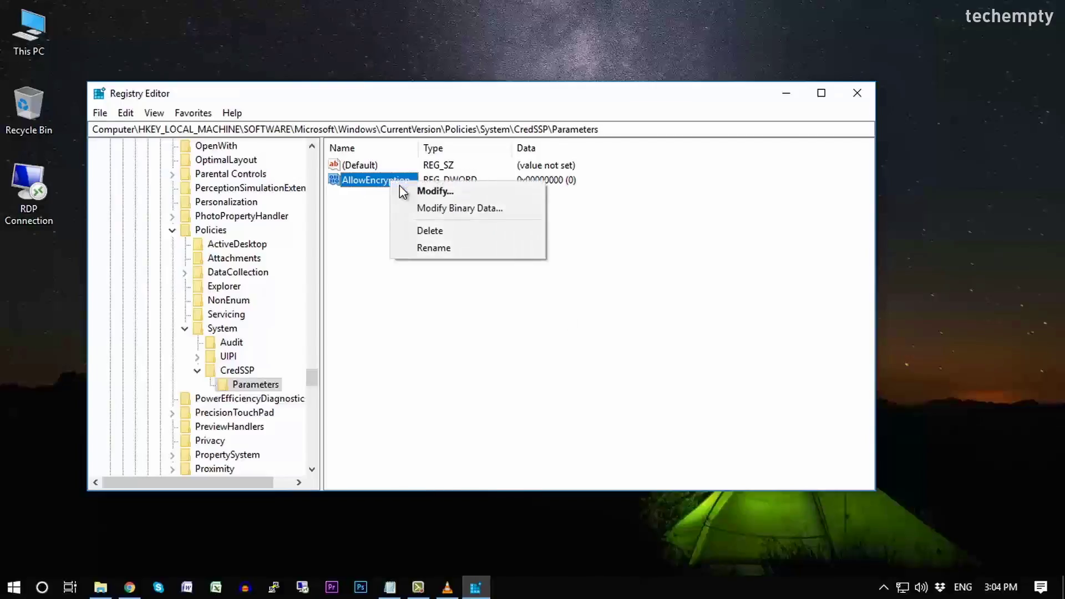
left_click(403, 191)
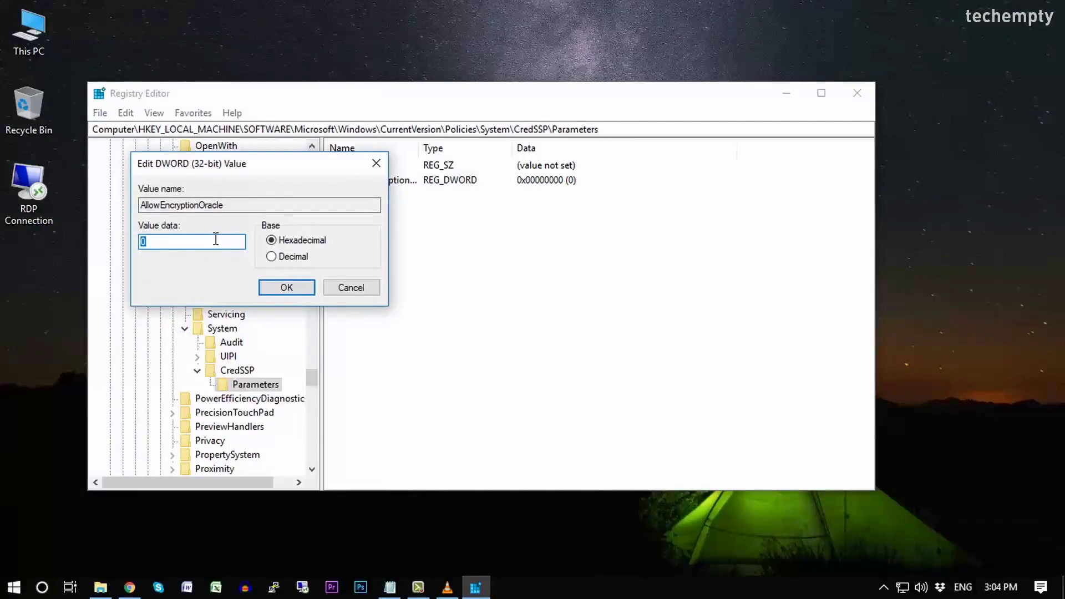
type("2")
left_click(272, 257)
left_click(286, 288)
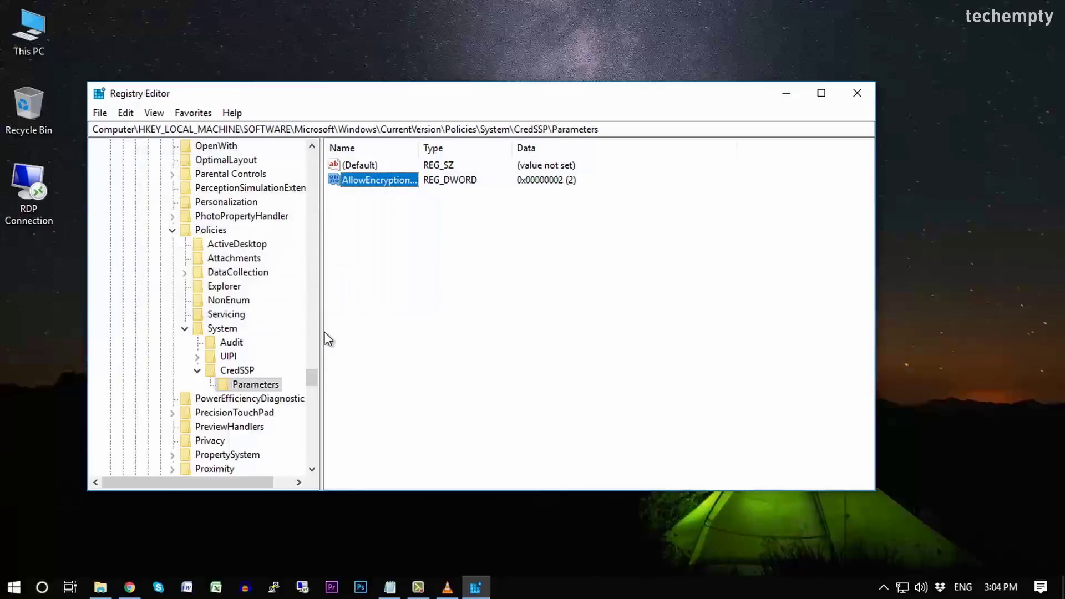
- Relaunch RDP Connection from the desktop and confirm the credentials to connect
double_click(29, 189)
left_click(473, 404)
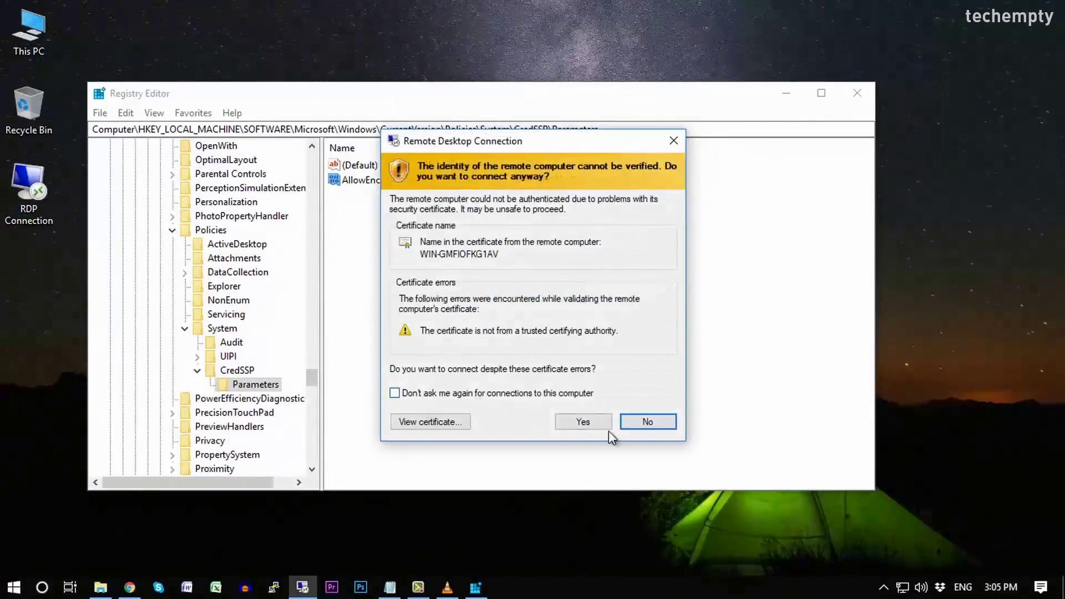